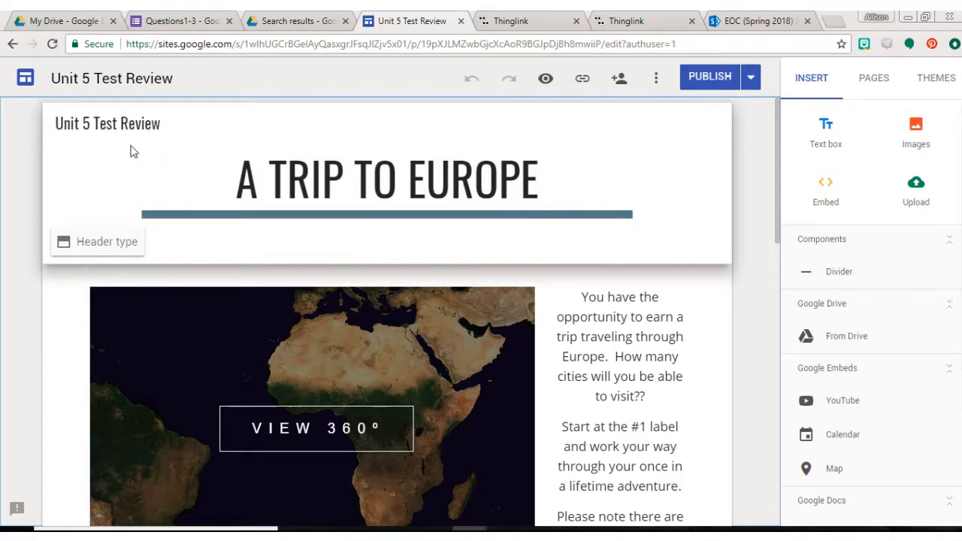
Review the embedded 360° map and the student instructions beside it on the A Trip to Europe page.
scroll(15, 220, down, 2)
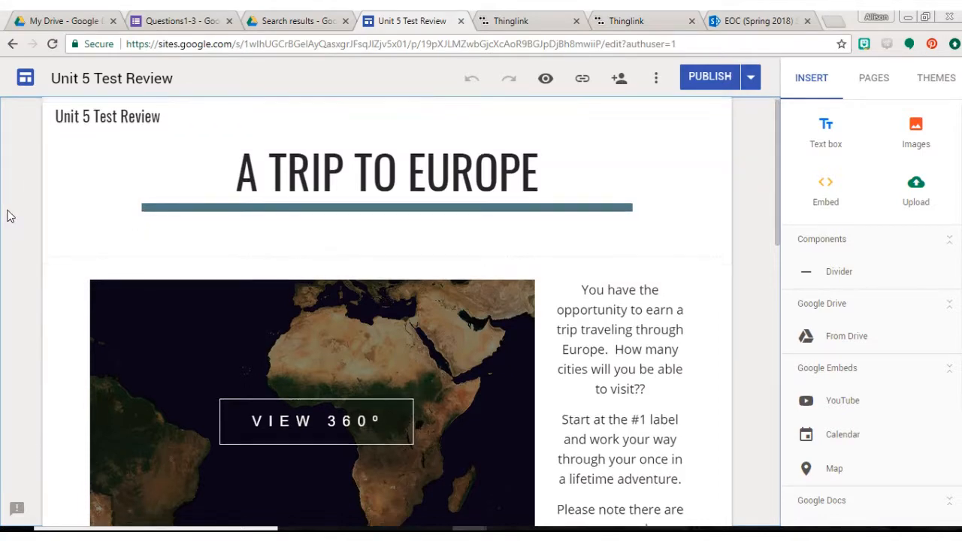
scroll(8, 215, down, 1)
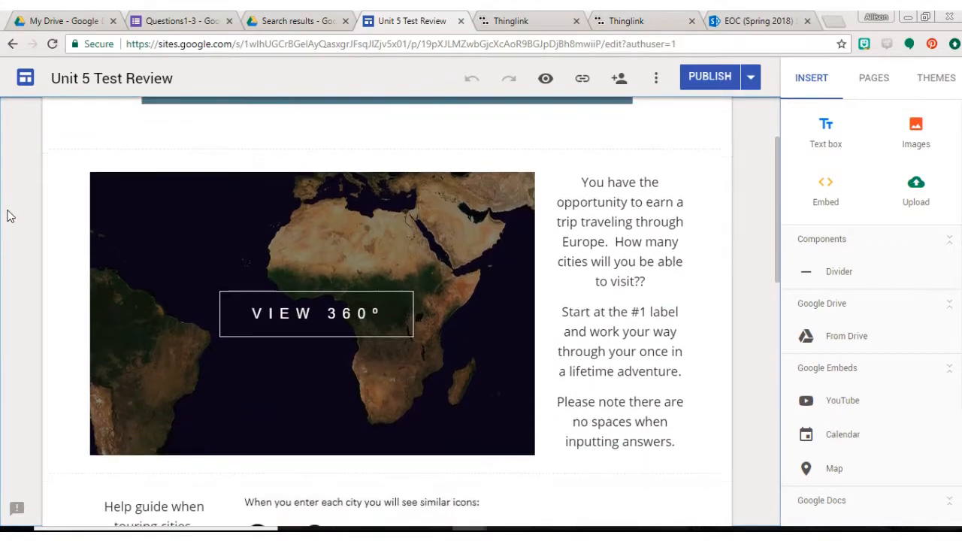
click(214, 238)
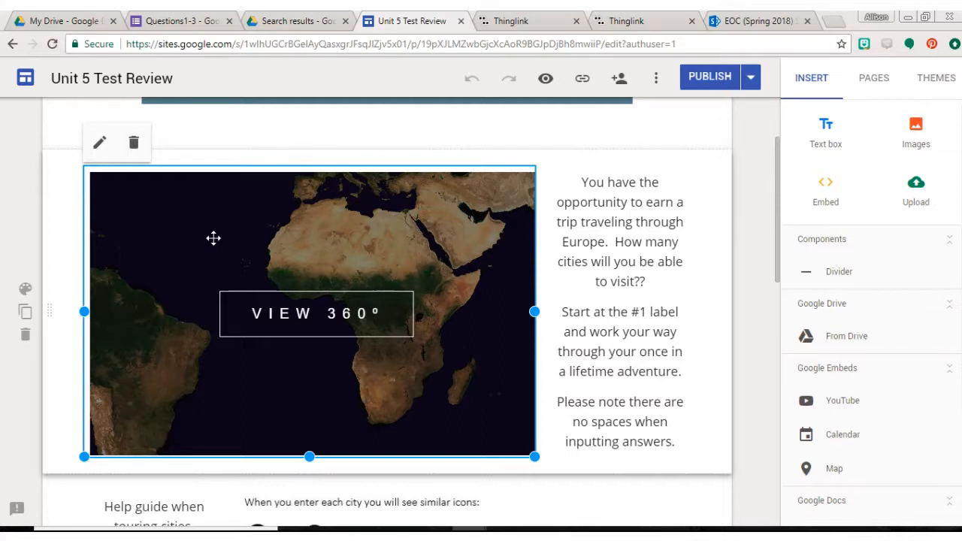
click(579, 175)
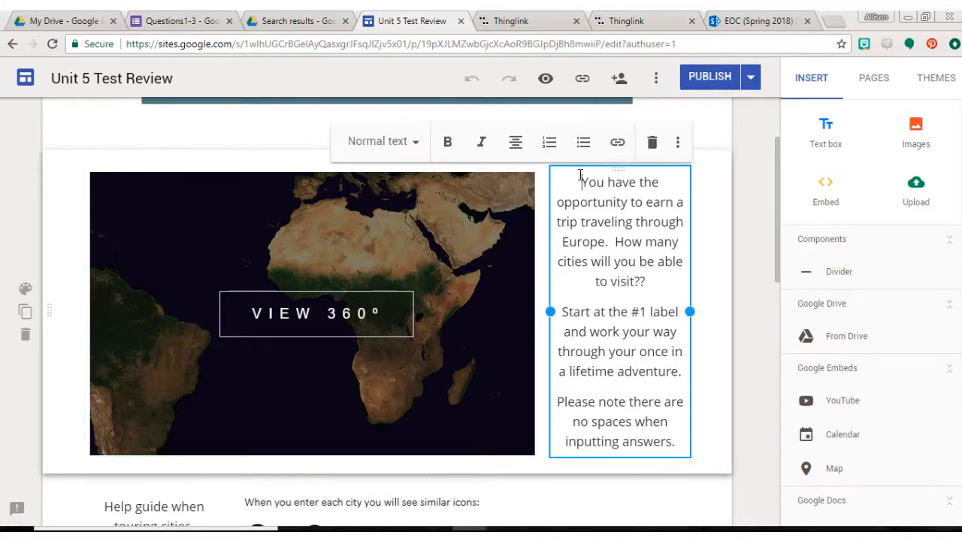
drag(580, 179, 651, 281)
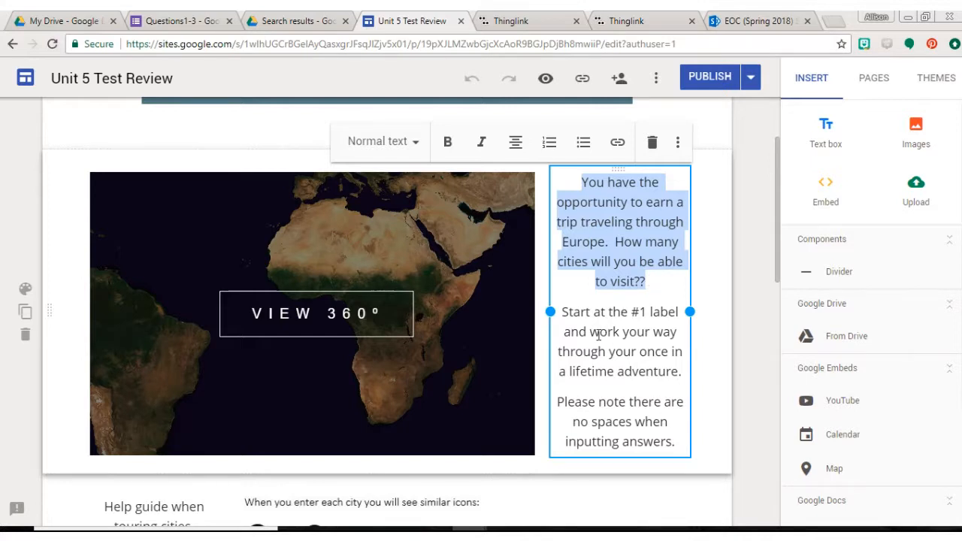
click(562, 311)
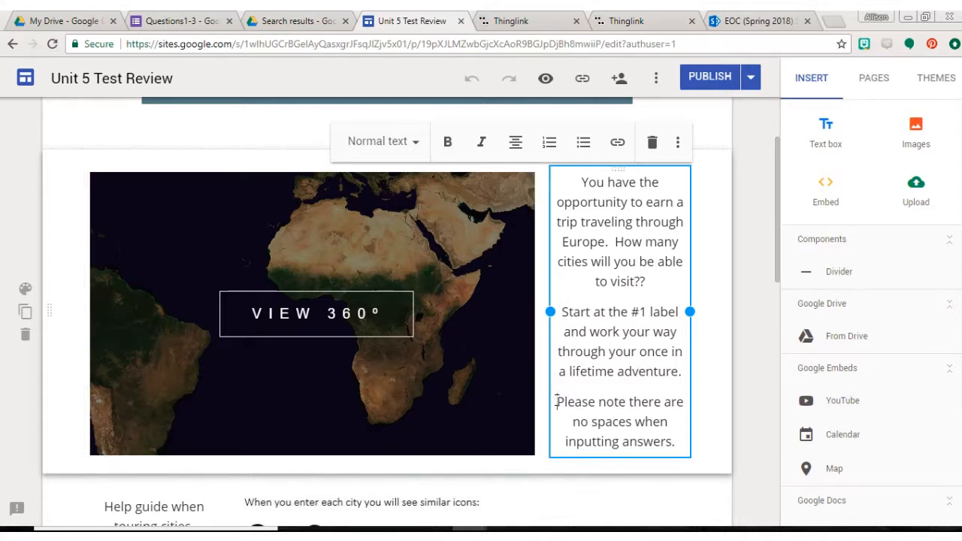
drag(556, 402, 677, 439)
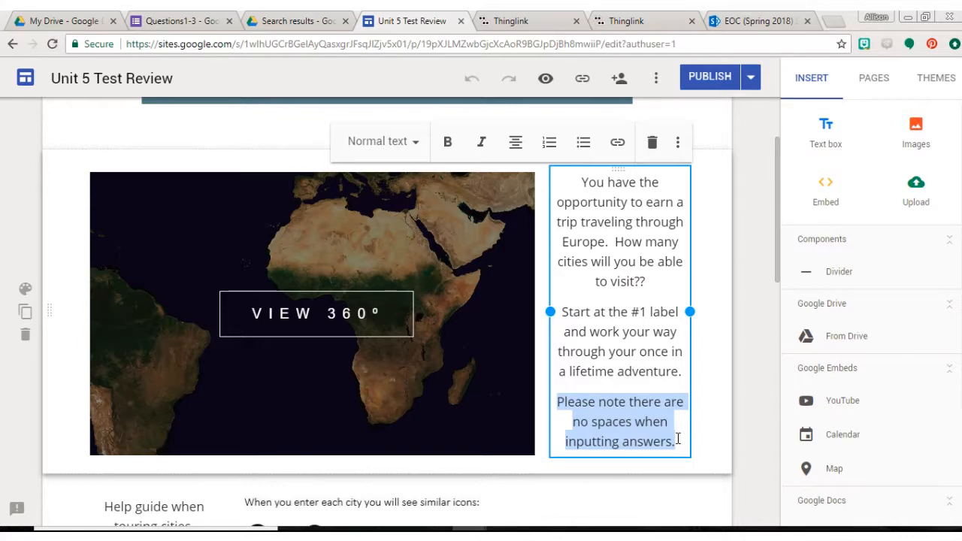
Examine the help guide for touring cities and the embedded Unit 5 Test Review question slides.
scroll(677, 439, down, 3)
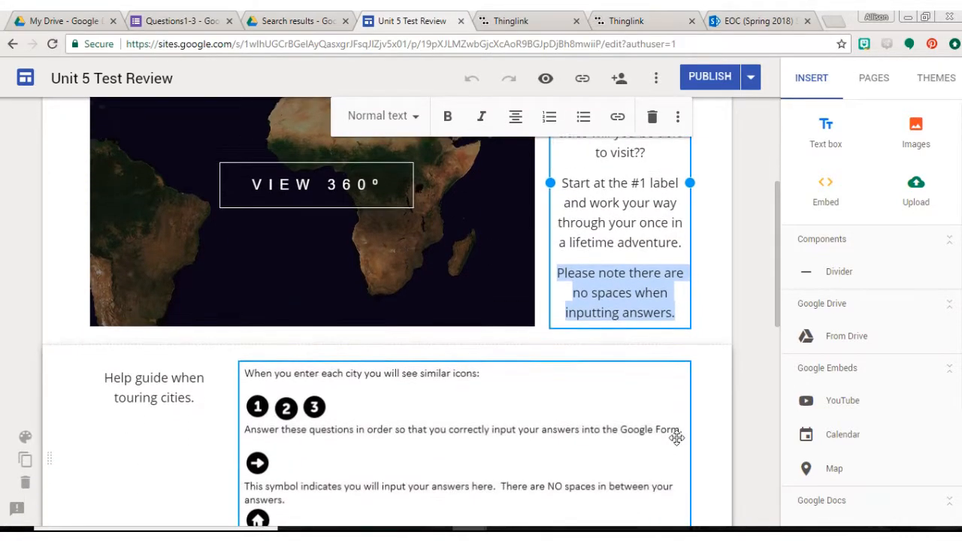
scroll(720, 367, down, 5)
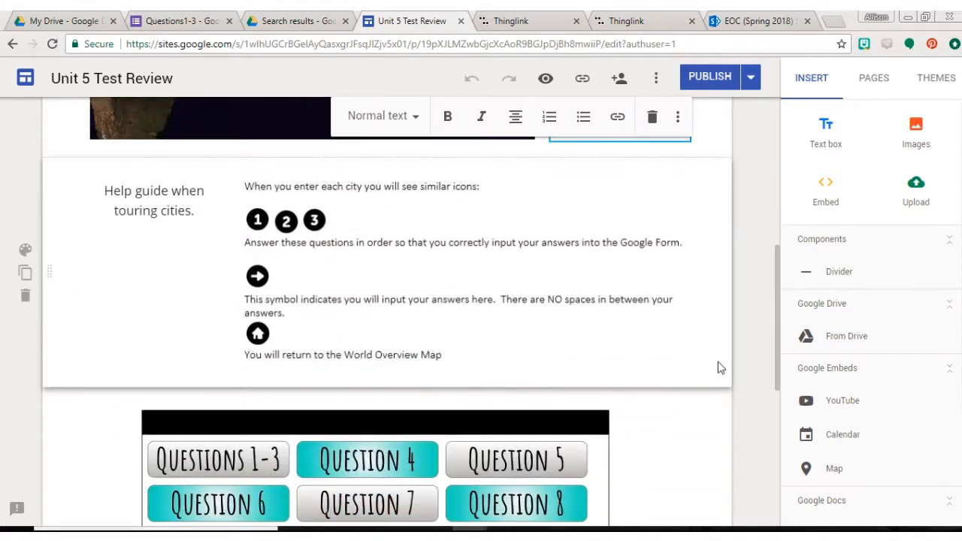
click(281, 212)
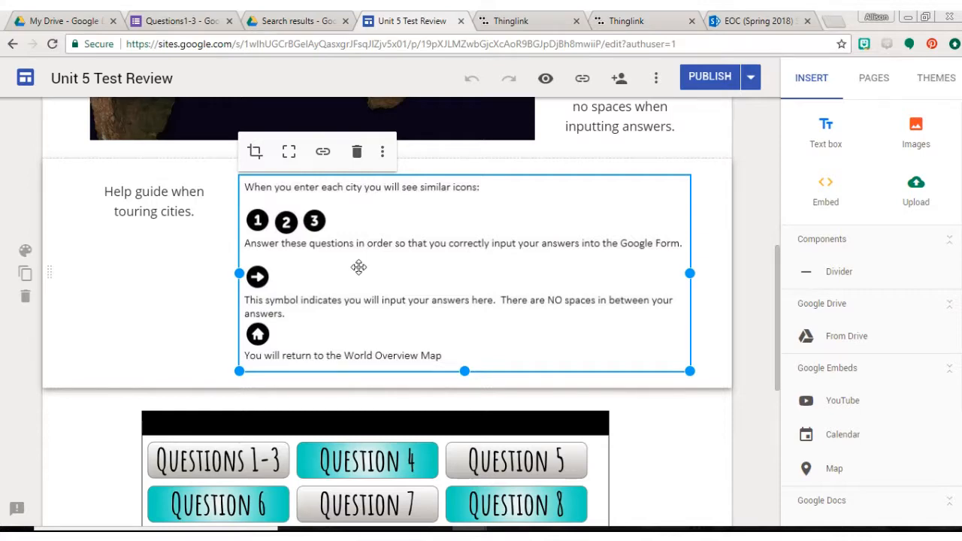
scroll(180, 298, down, 2)
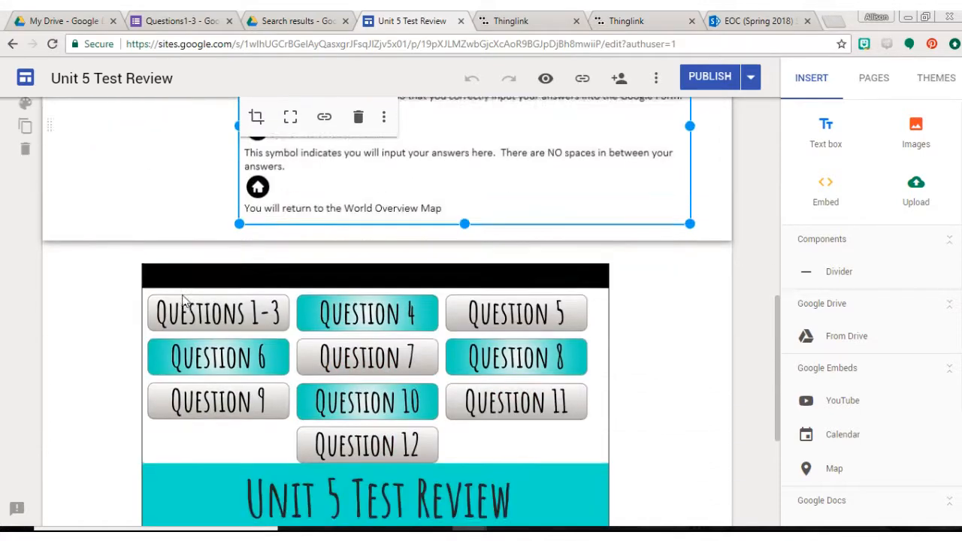
scroll(100, 338, down, 1)
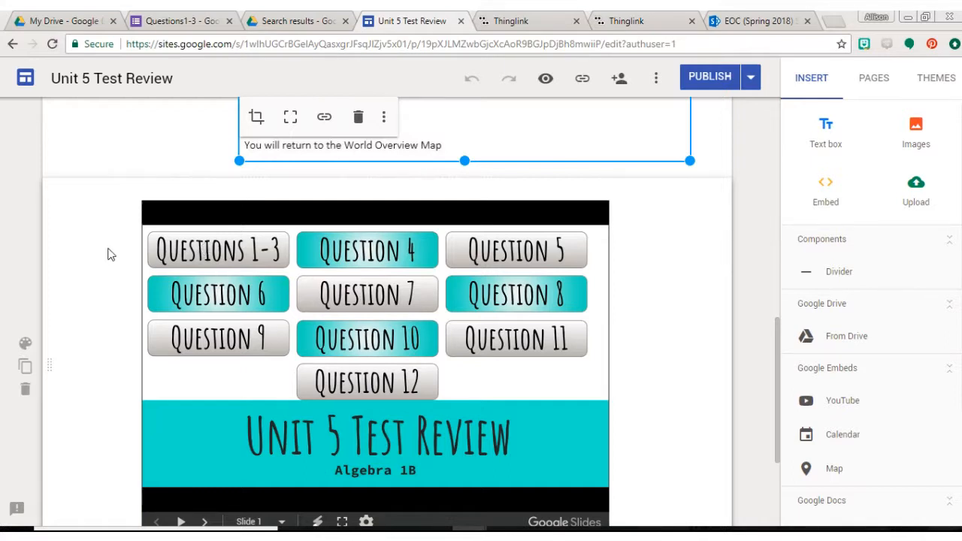
scroll(108, 255, up, 4)
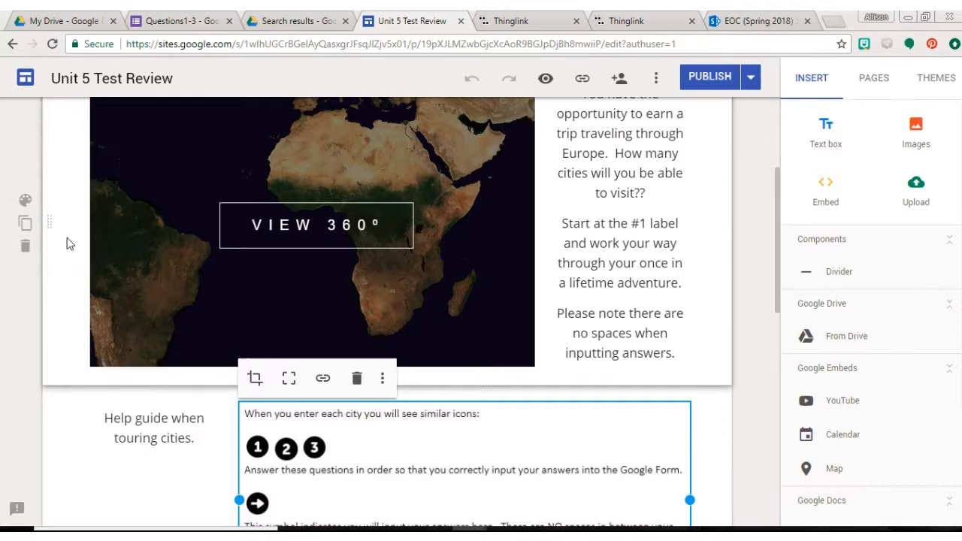
scroll(68, 241, up, 3)
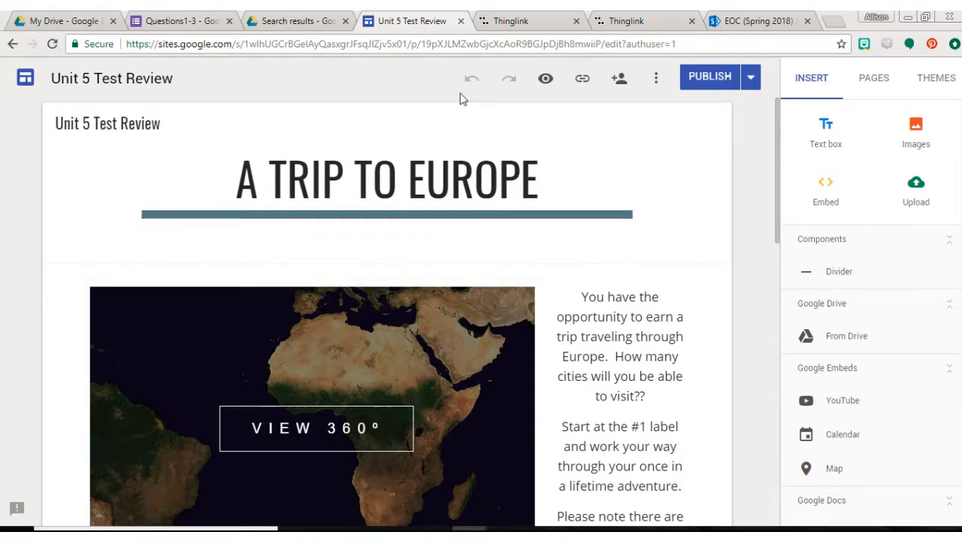
Preview the site, start the 360° map, and open the #1 label in North America.
click(546, 80)
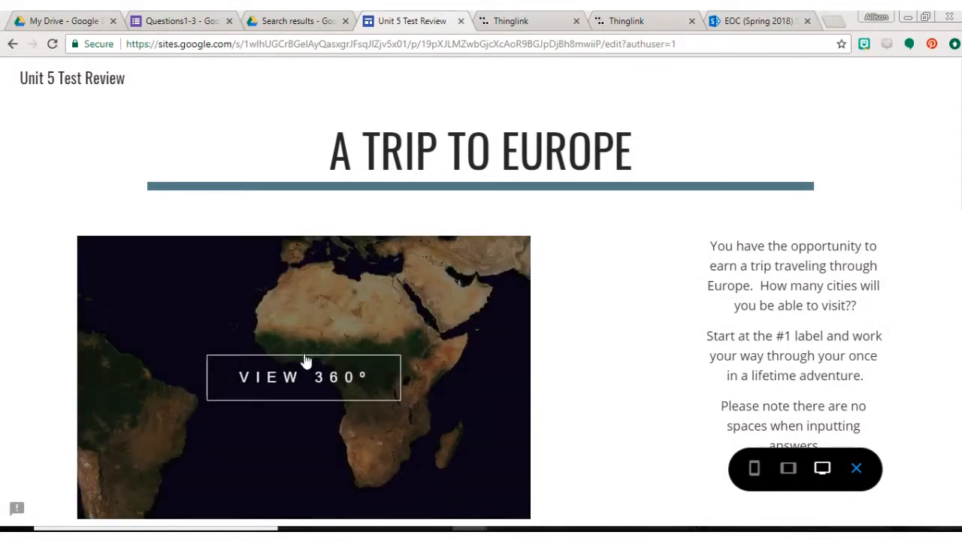
click(305, 361)
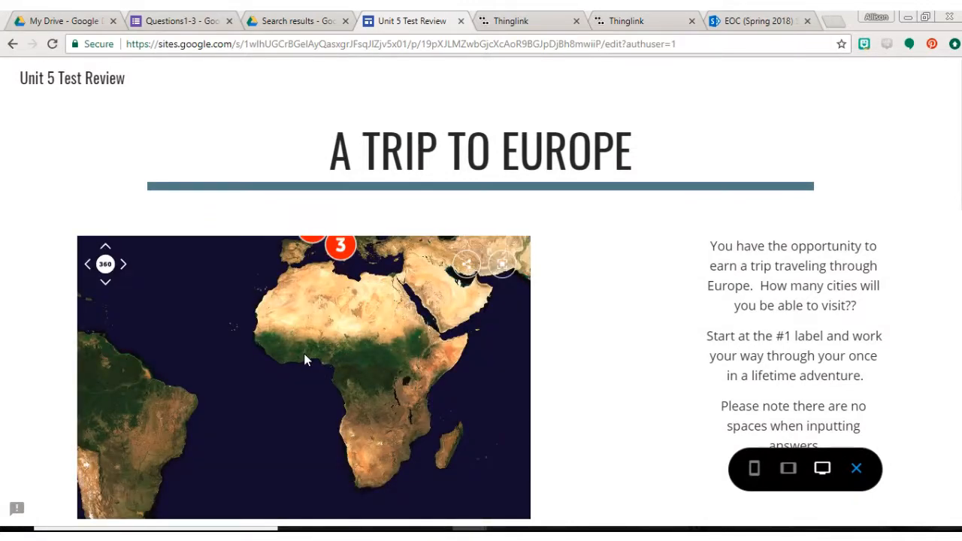
scroll(305, 359, down, 1)
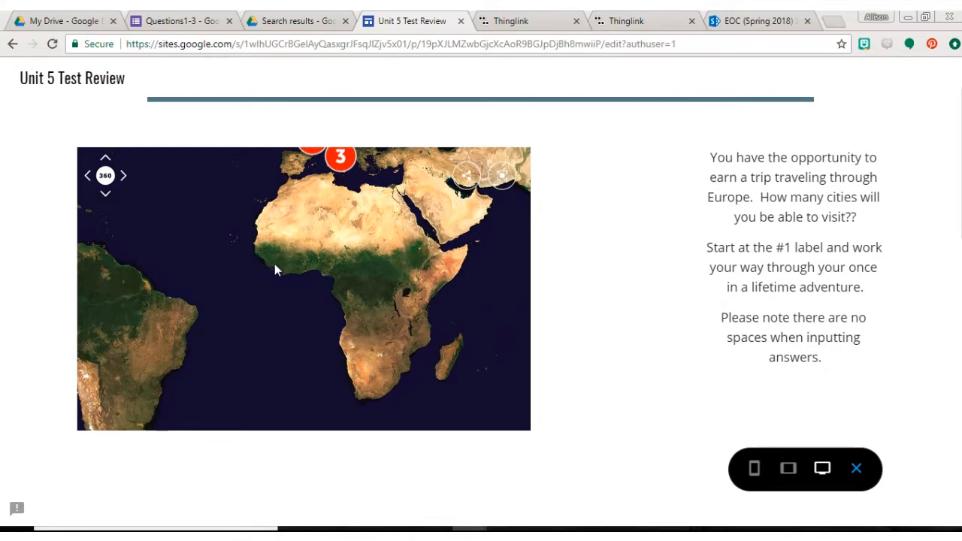
drag(276, 260, 333, 296)
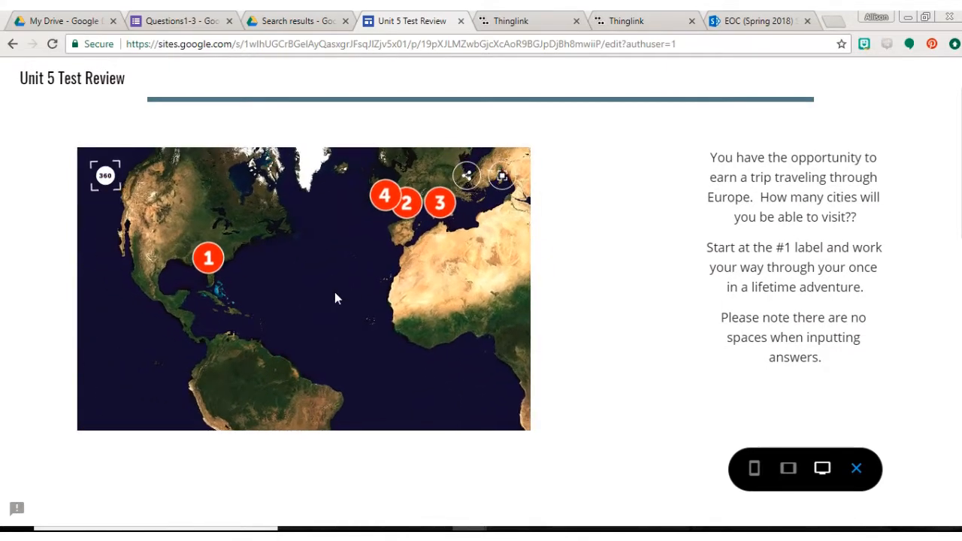
click(219, 262)
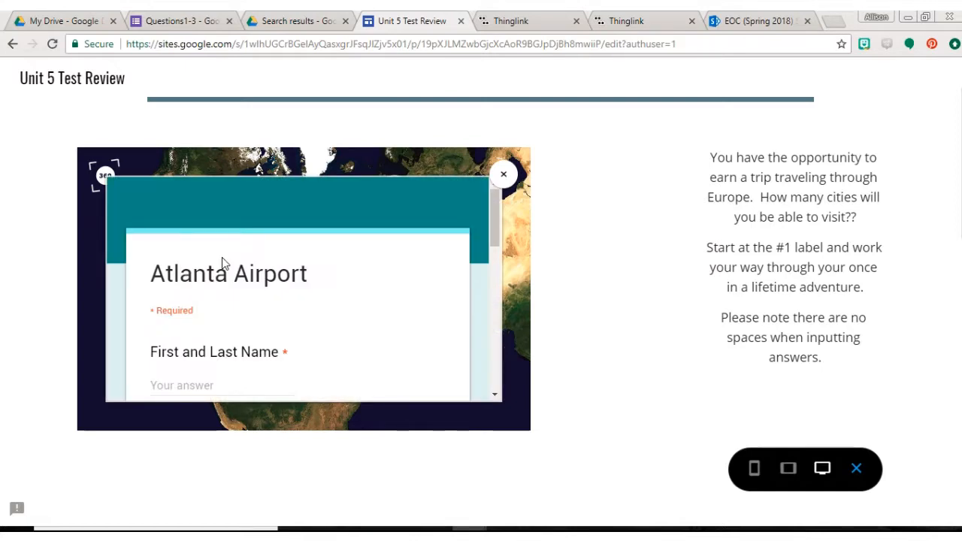
Fill in the First and Last Name field of the Atlanta Airport form with the sample text "Test Testing".
scroll(227, 312, down, 1)
scroll(227, 311, down, 1)
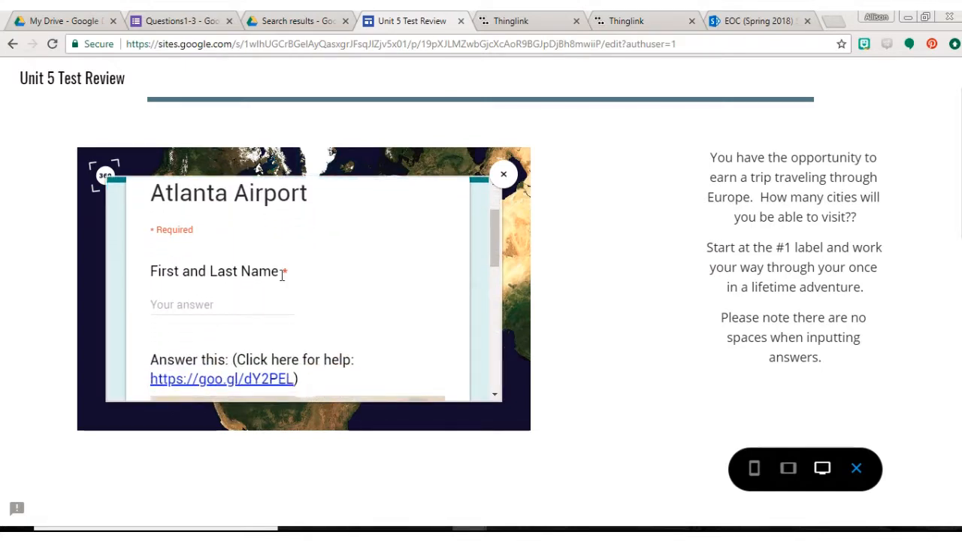
click(200, 304)
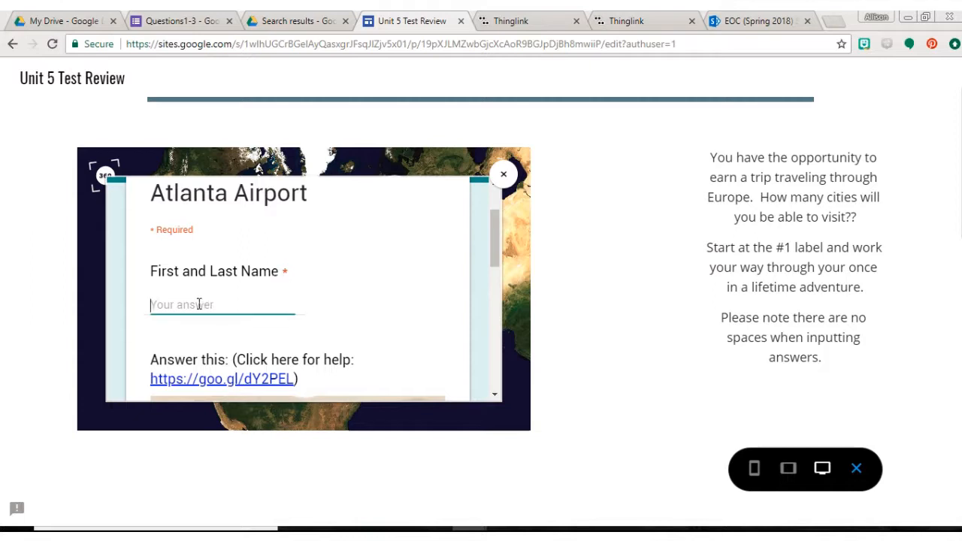
text(Test Testing)
Answer the First Code (MeanMedianModeRange) question with 24.9252623 and continue to the Boarding Pass section.
scroll(199, 305, down, 3)
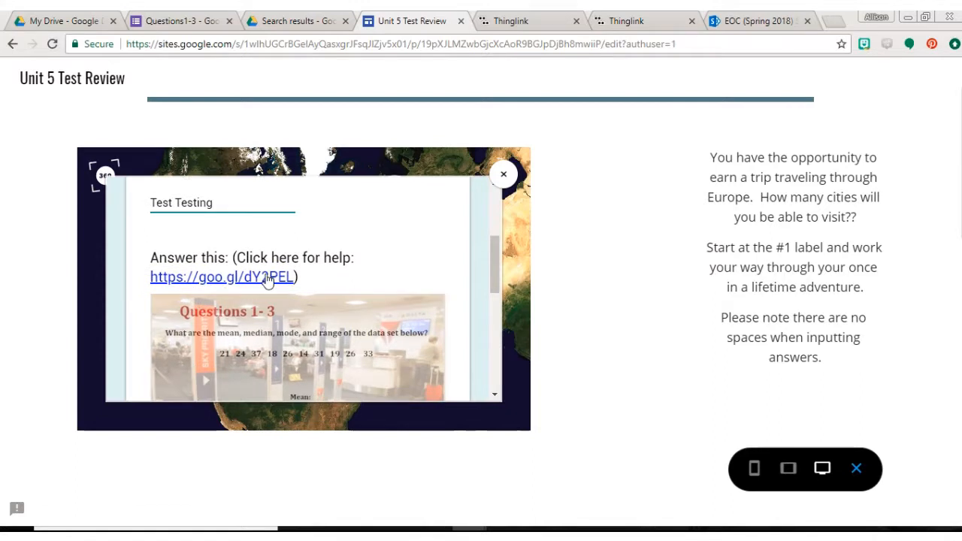
scroll(305, 281, down, 3)
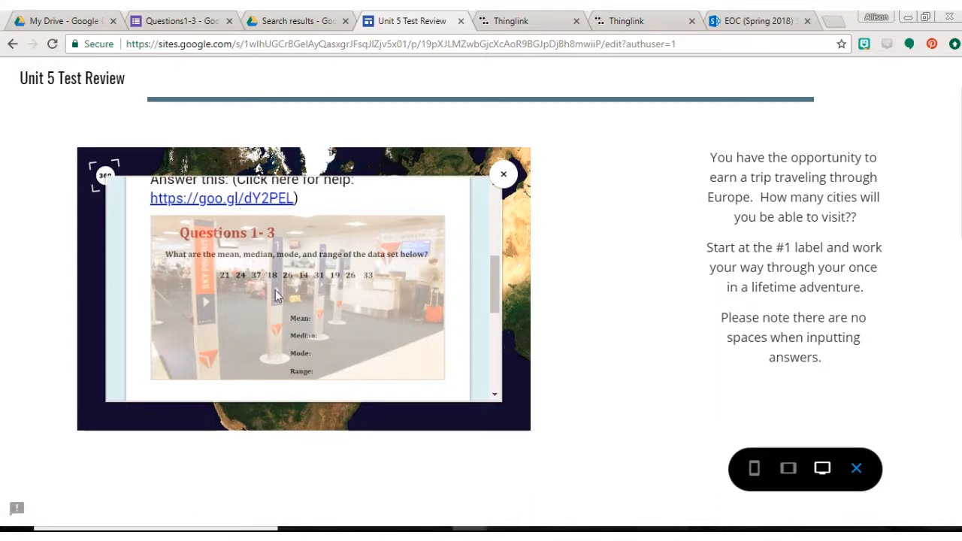
scroll(275, 297, down, 5)
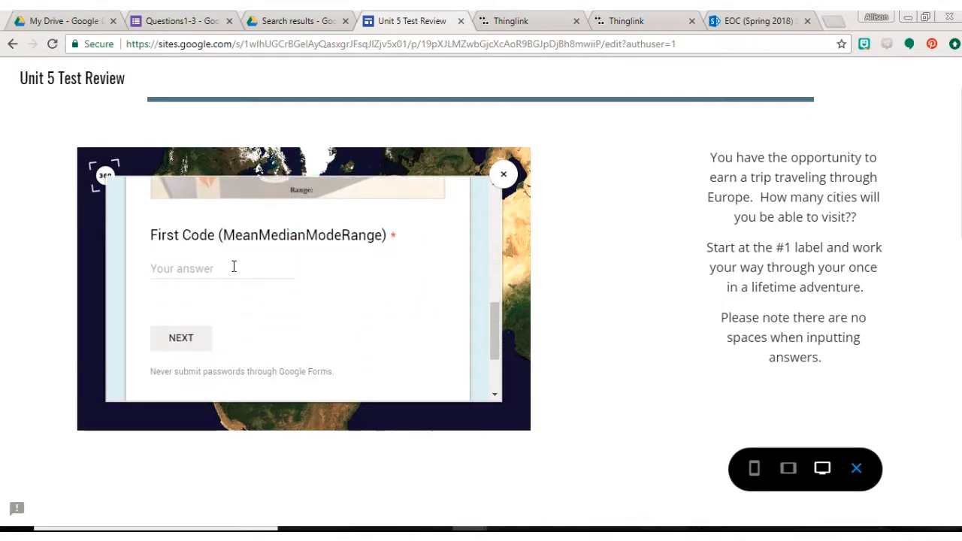
click(218, 266)
text(24.9252623)
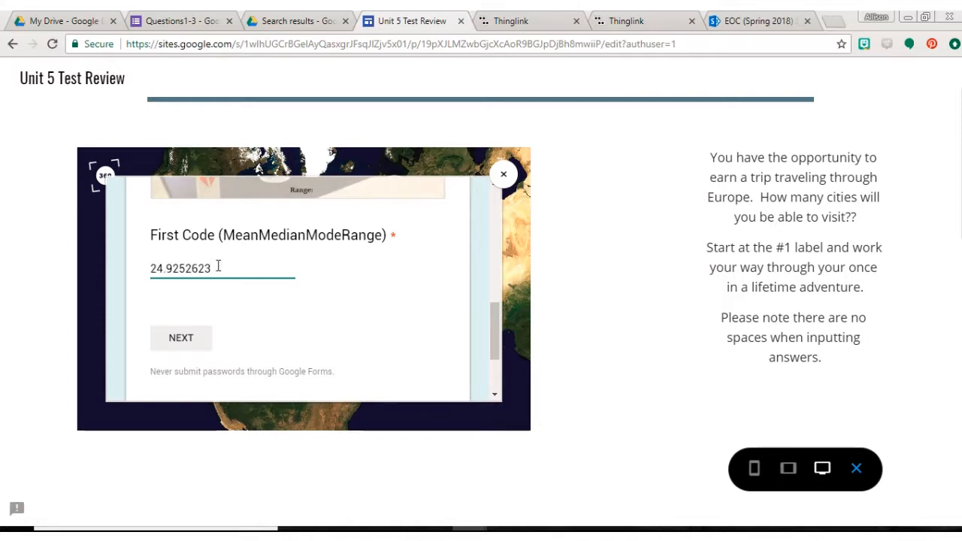
click(186, 340)
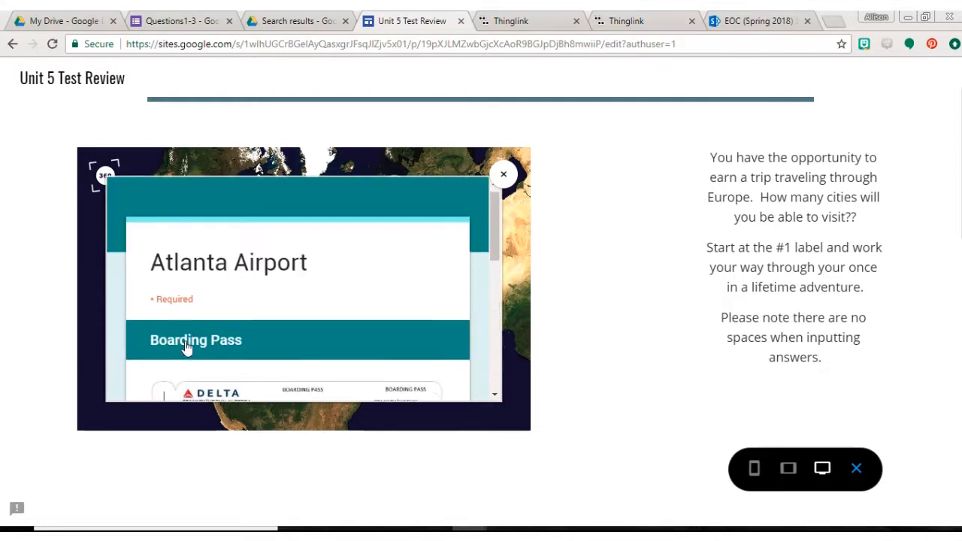
Enter DL82 from the boarding pass as the flight number and submit the Atlanta Airport form.
scroll(186, 346, down, 3)
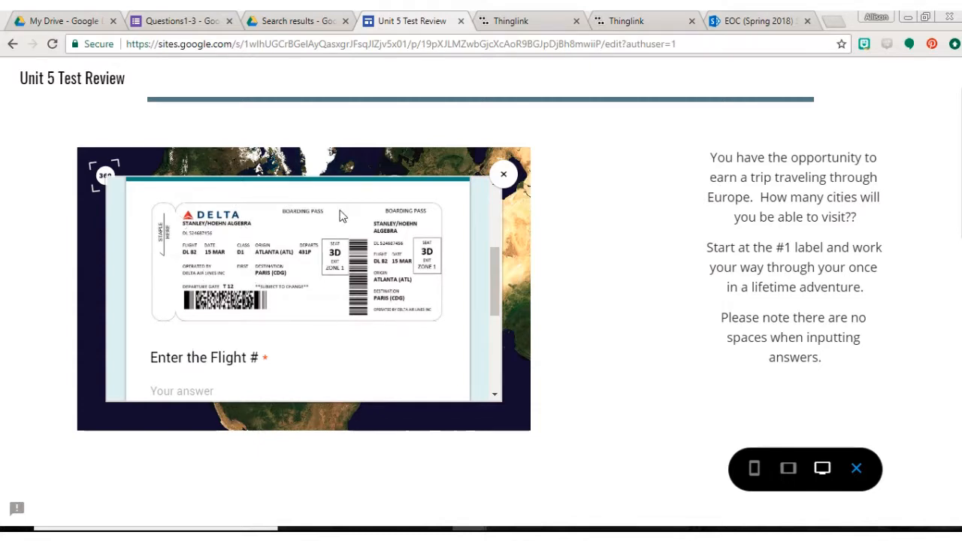
scroll(418, 299, down, 1)
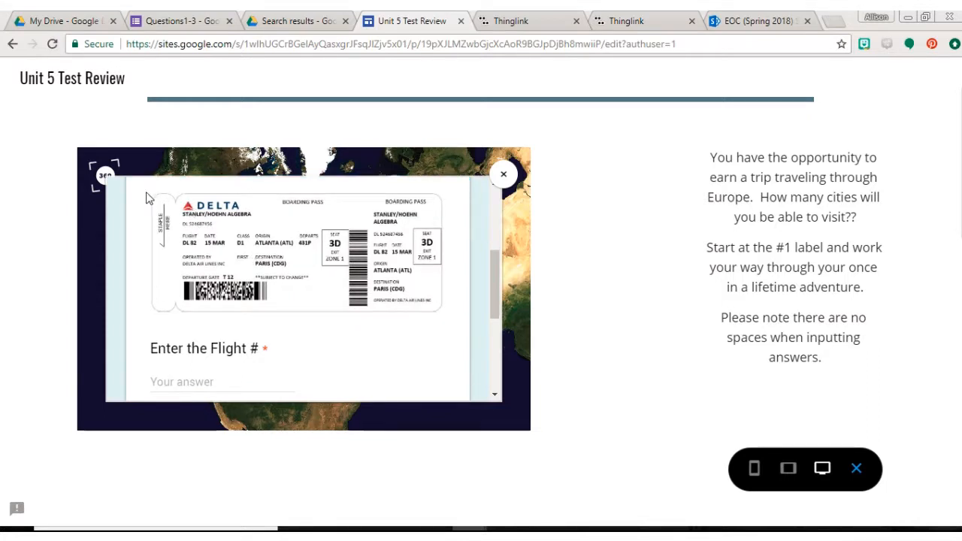
scroll(364, 280, down, 2)
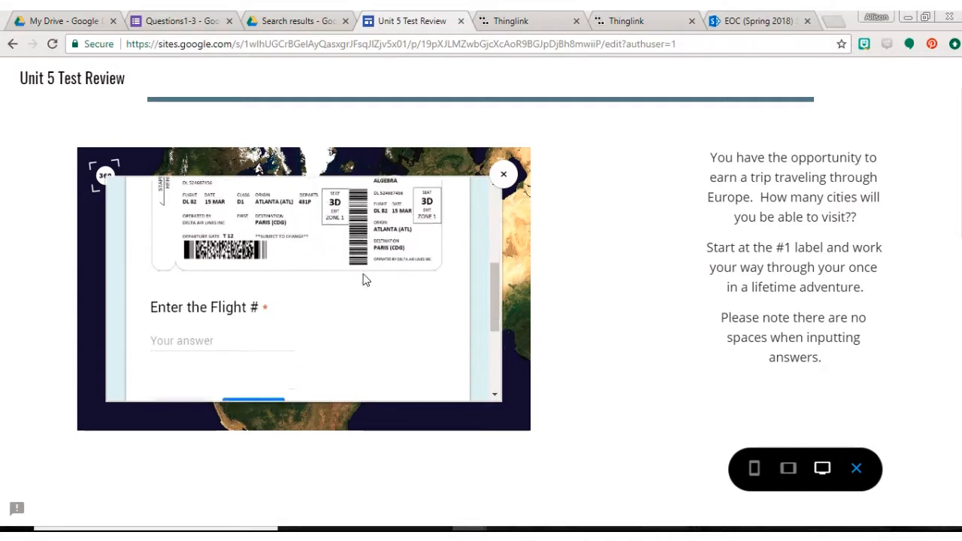
scroll(364, 280, up, 1)
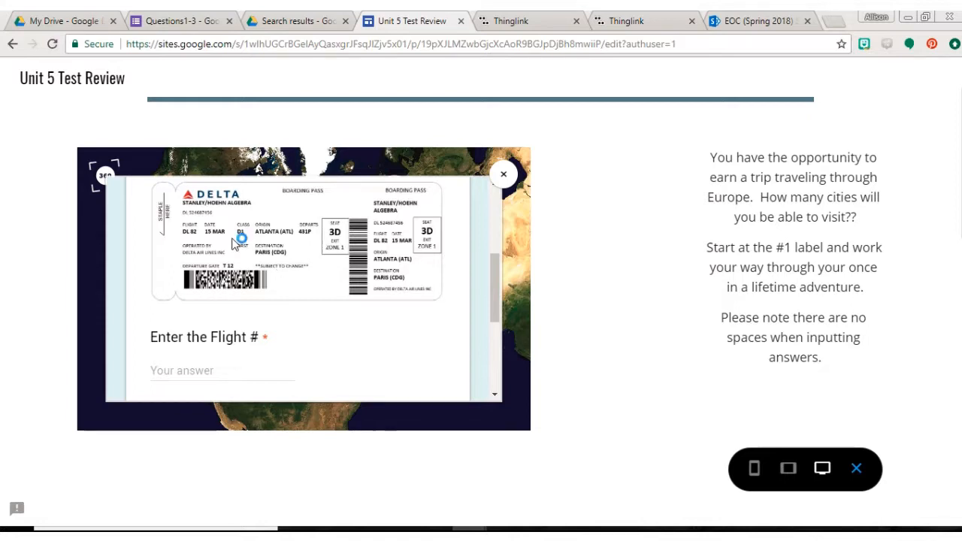
click(188, 368)
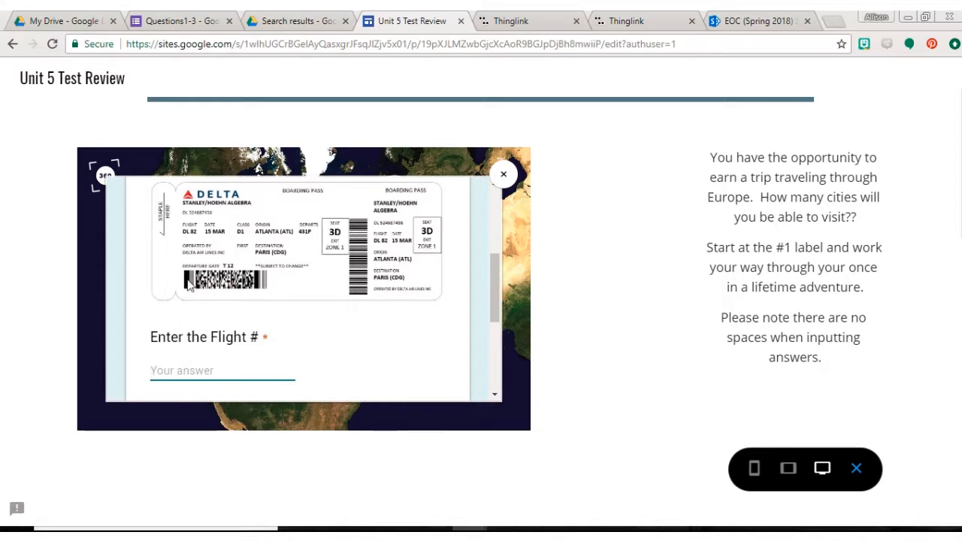
text(Dl)
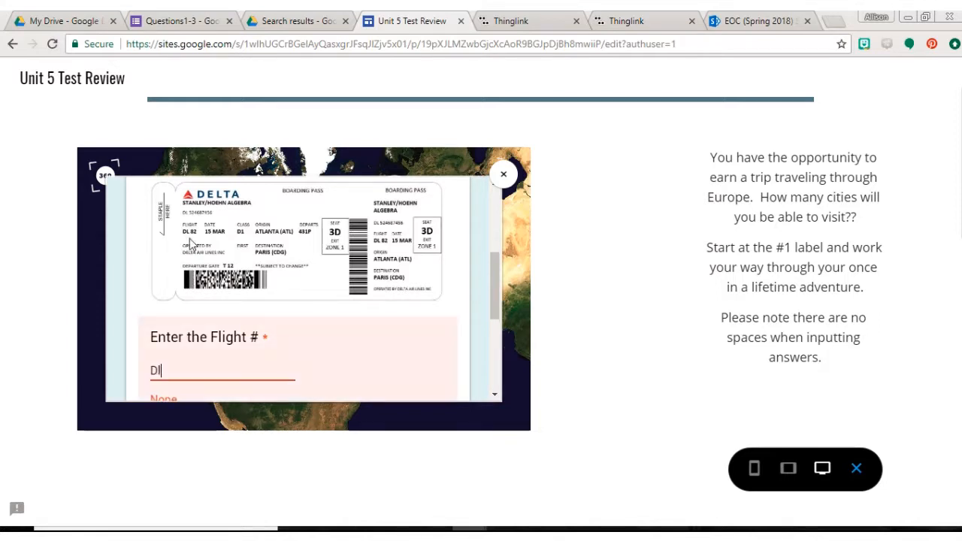
key(BackSpace)
text(L82)
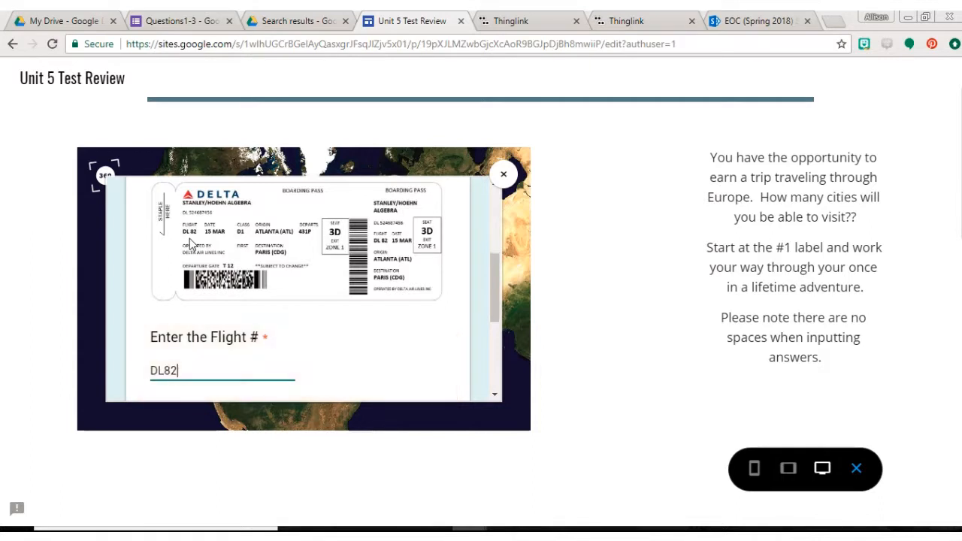
scroll(210, 237, down, 1)
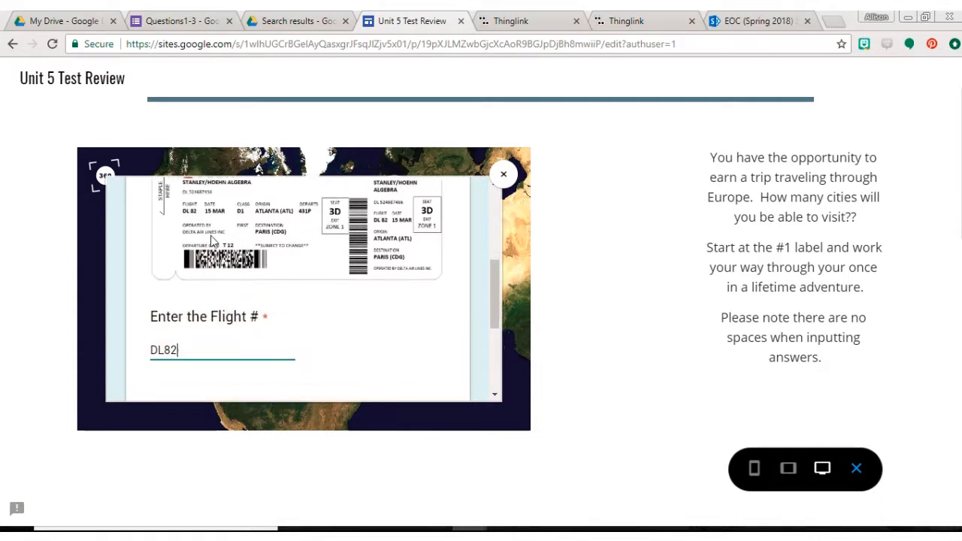
click(255, 344)
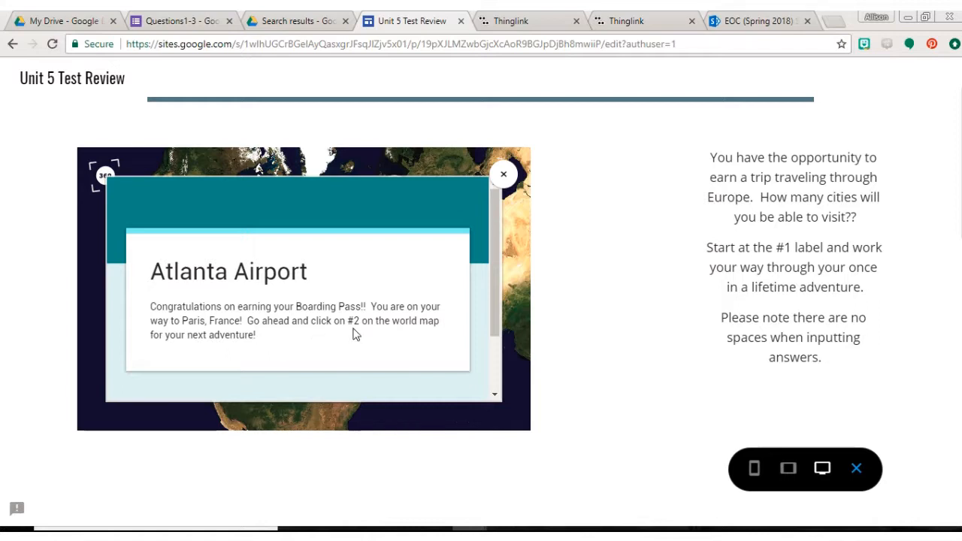
Close the Atlanta Airport form, enter the Paris scene from the world map's #2 label, and open label 1 on the Eiffel Tower.
click(506, 178)
click(422, 202)
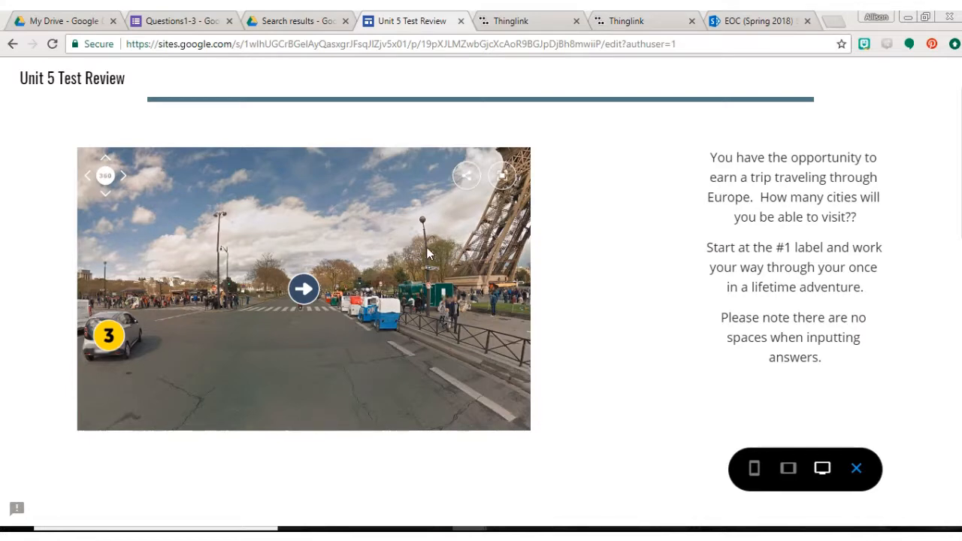
drag(426, 246, 345, 290)
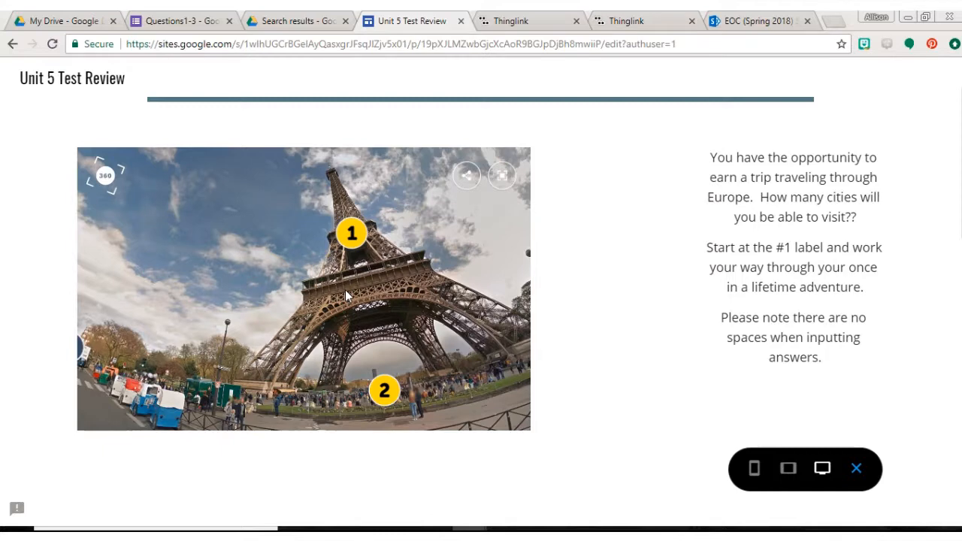
drag(428, 281, 406, 276)
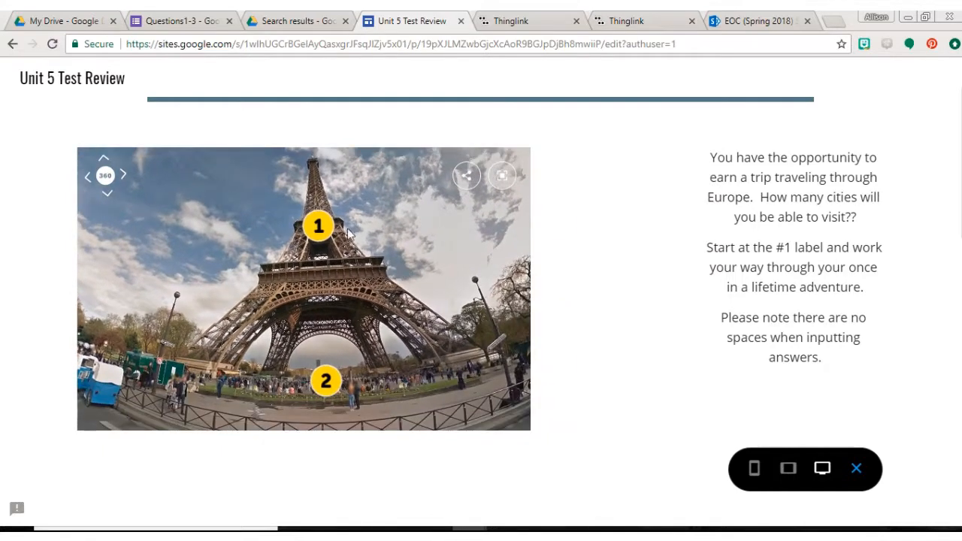
click(318, 227)
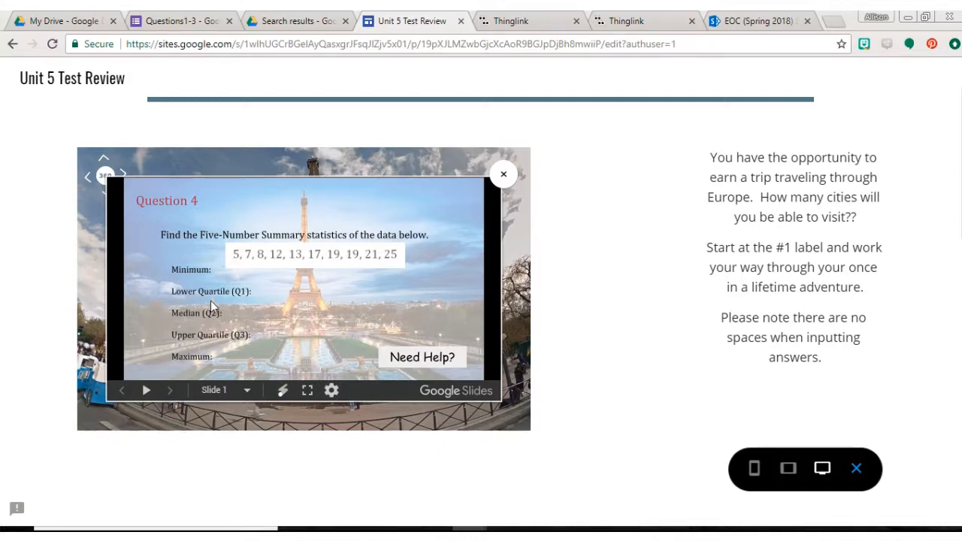
Open the Need Help page for Question 4, briefly play its explanation video, pause it, and return to the Unit 5 Test Review site.
click(420, 357)
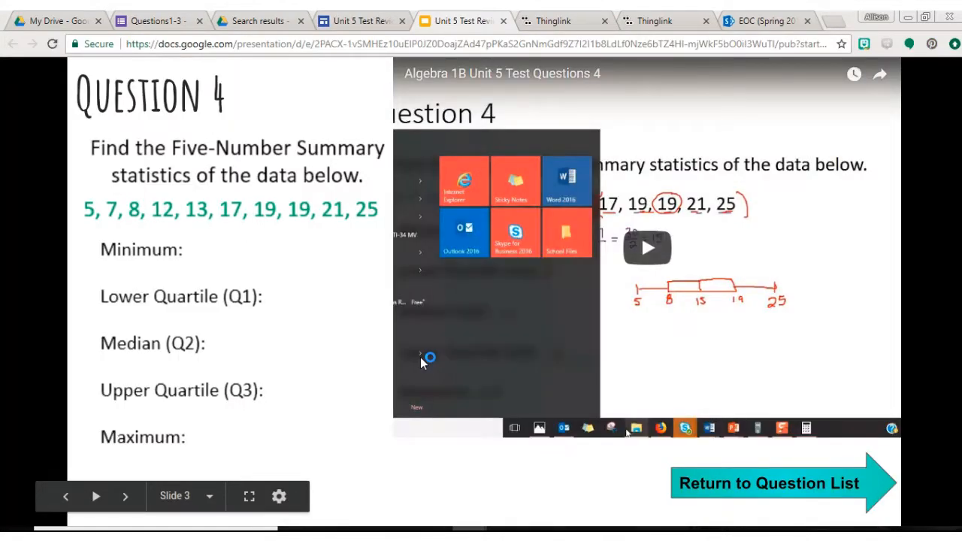
click(641, 249)
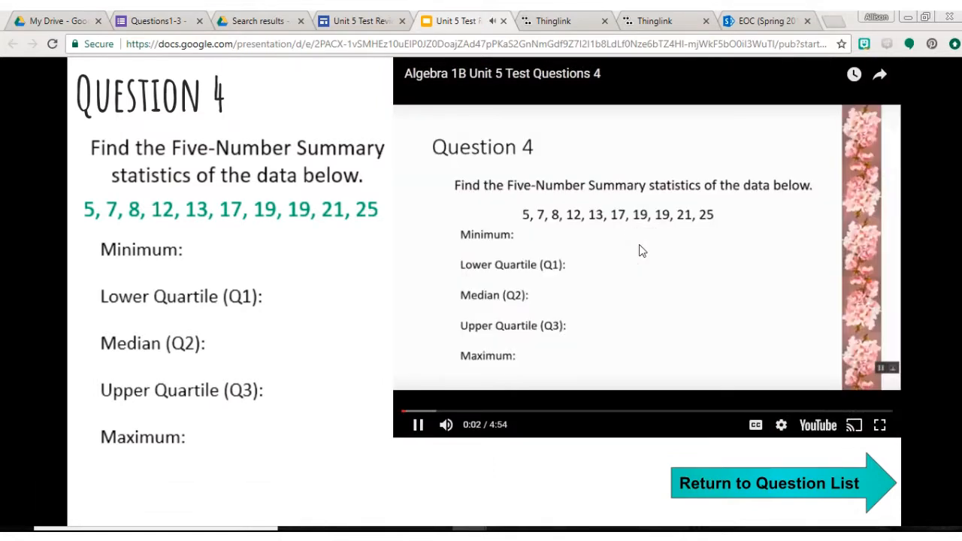
click(641, 248)
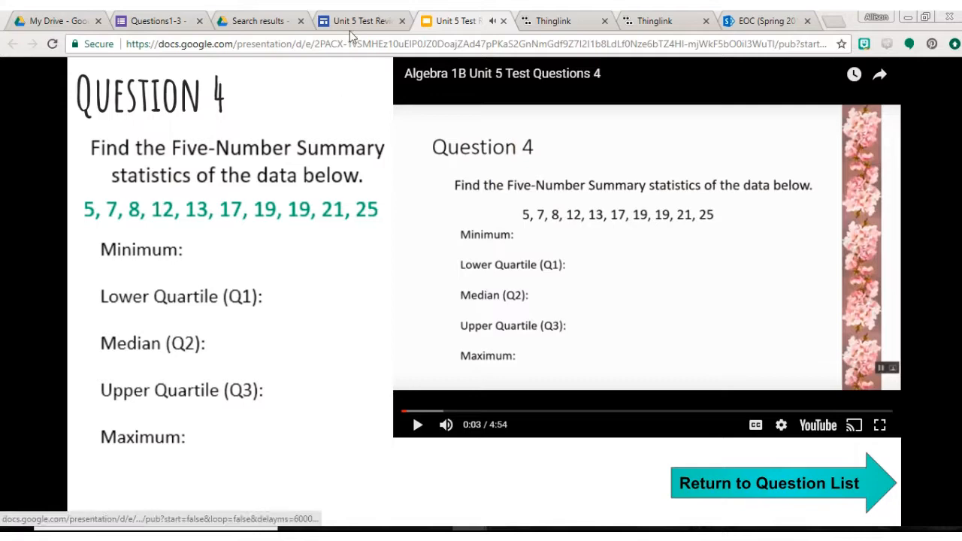
click(360, 21)
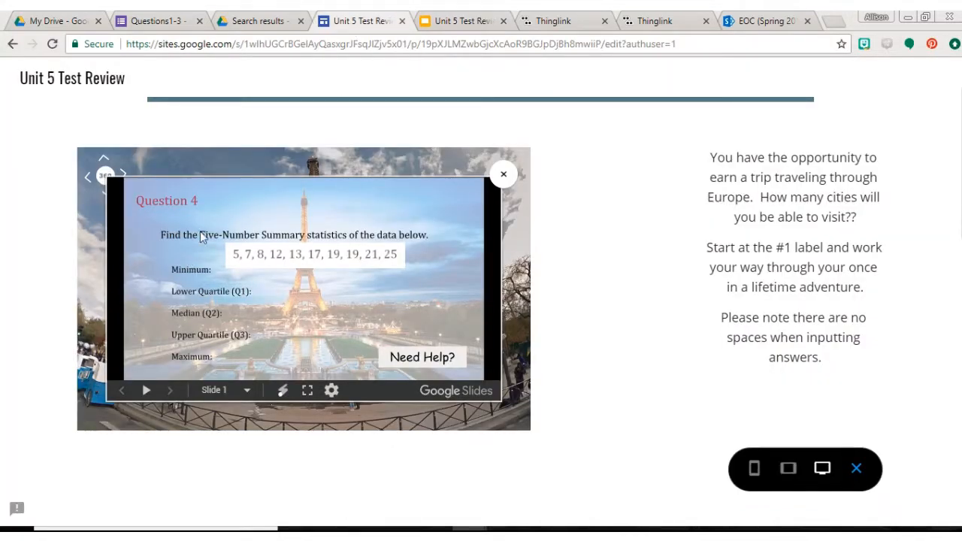
Close Question 4 and open label 2 beneath the Eiffel Tower to view Question 5.
click(502, 179)
drag(413, 302, 376, 245)
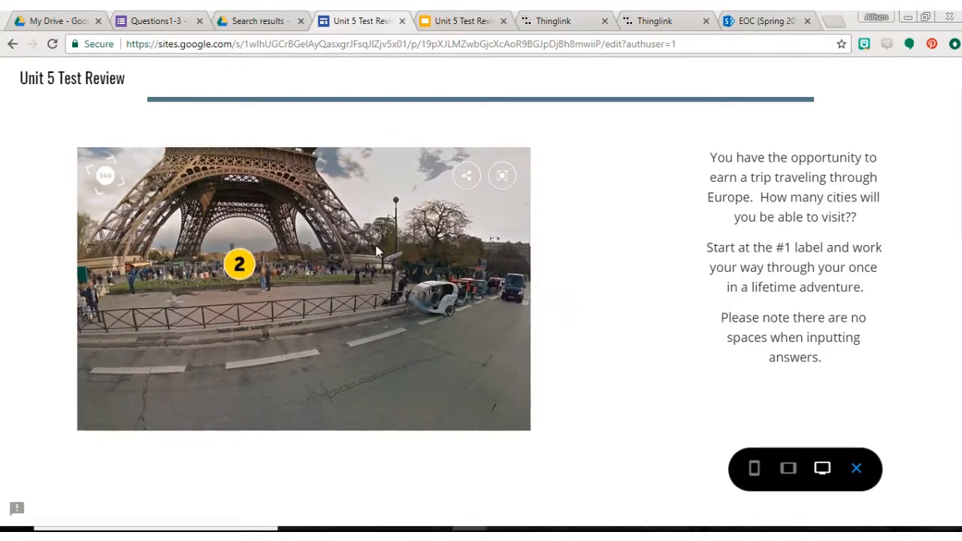
click(242, 265)
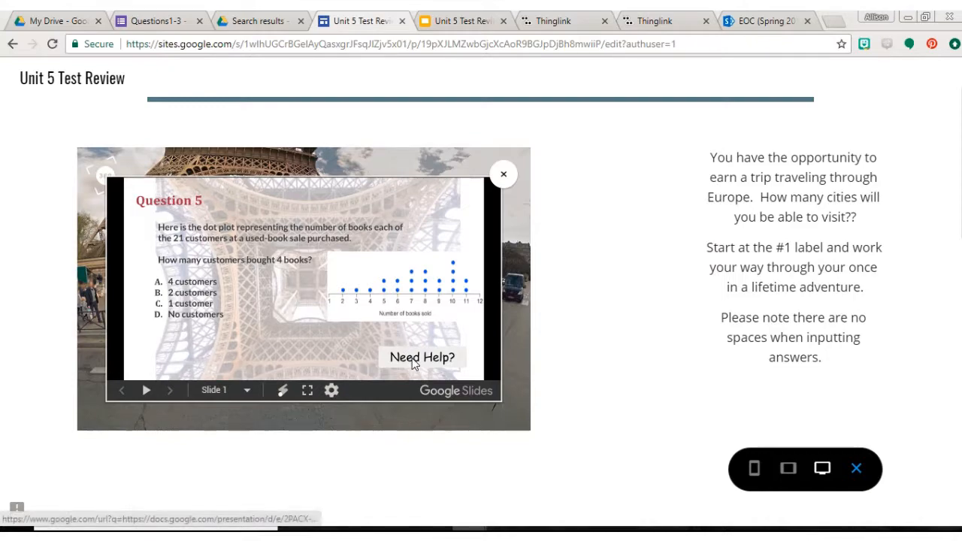
Close Question 5 and open label 3 beside the parked car in the Paris scene to view Question 6.
click(503, 175)
drag(494, 210, 412, 305)
drag(481, 252, 571, 234)
drag(266, 280, 397, 276)
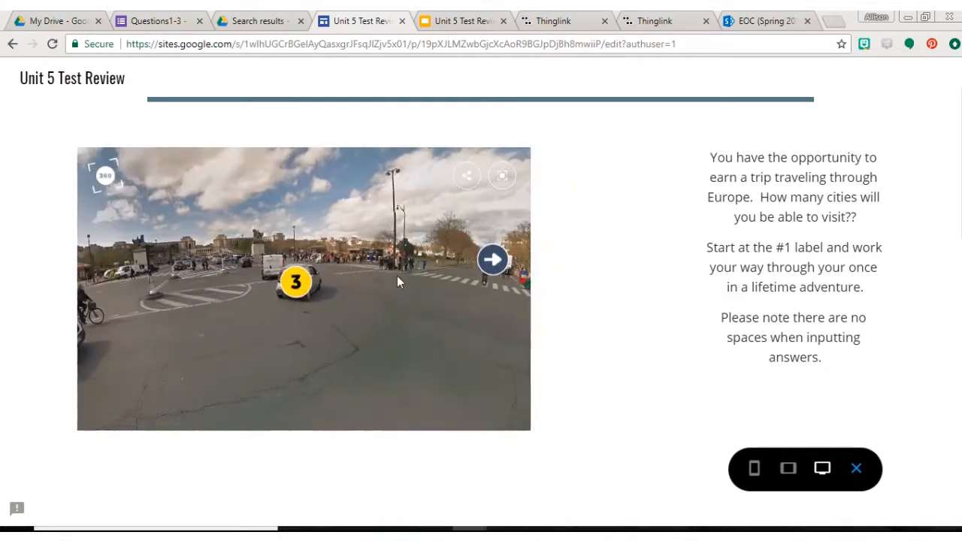
click(307, 286)
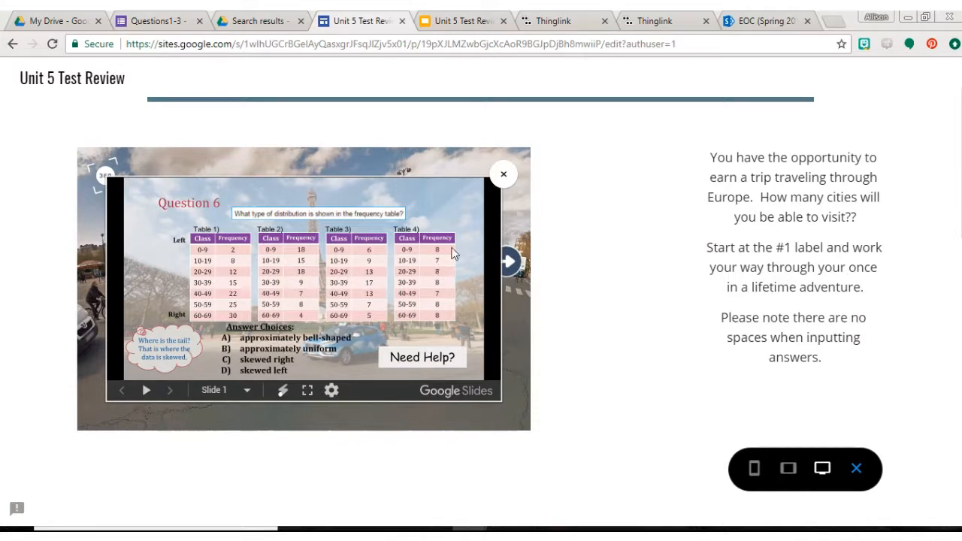
Close Question 6, open the Enter Answers form, and review the Paris form's name and code questions.
click(504, 174)
drag(429, 261, 373, 283)
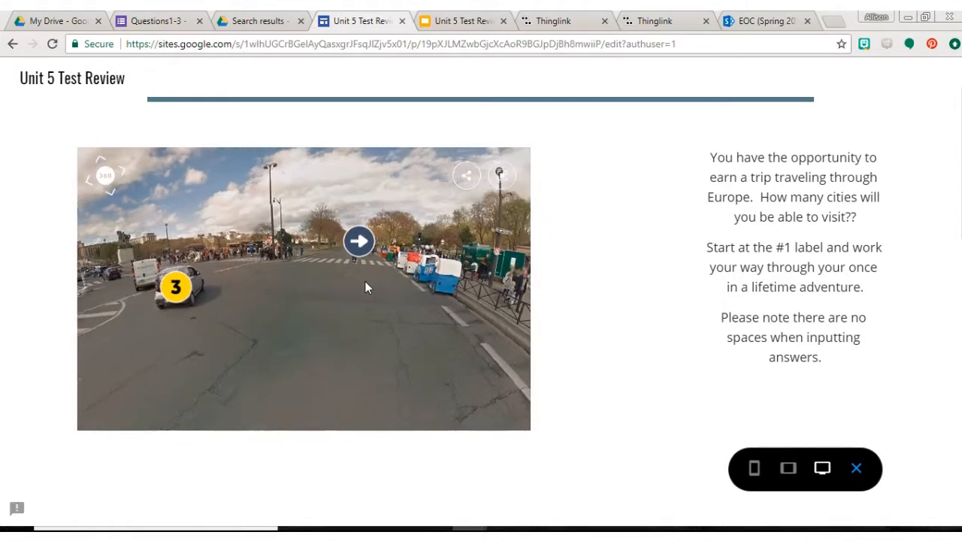
click(359, 242)
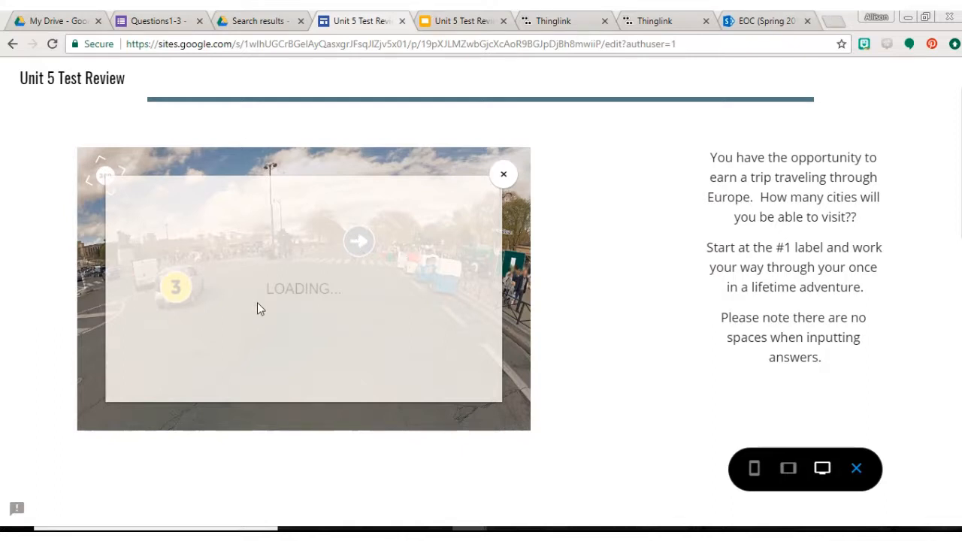
scroll(257, 308, down, 2)
scroll(257, 310, up, 1)
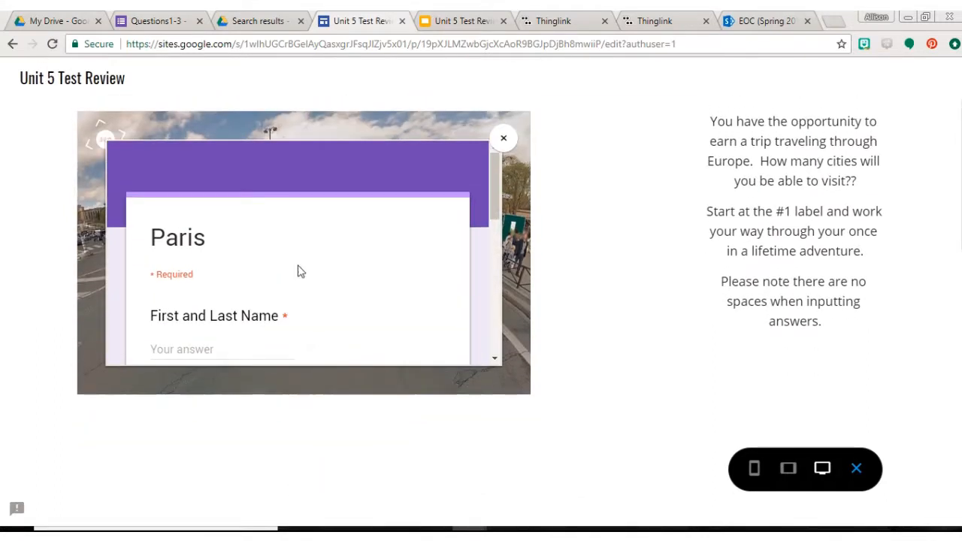
scroll(393, 271, down, 3)
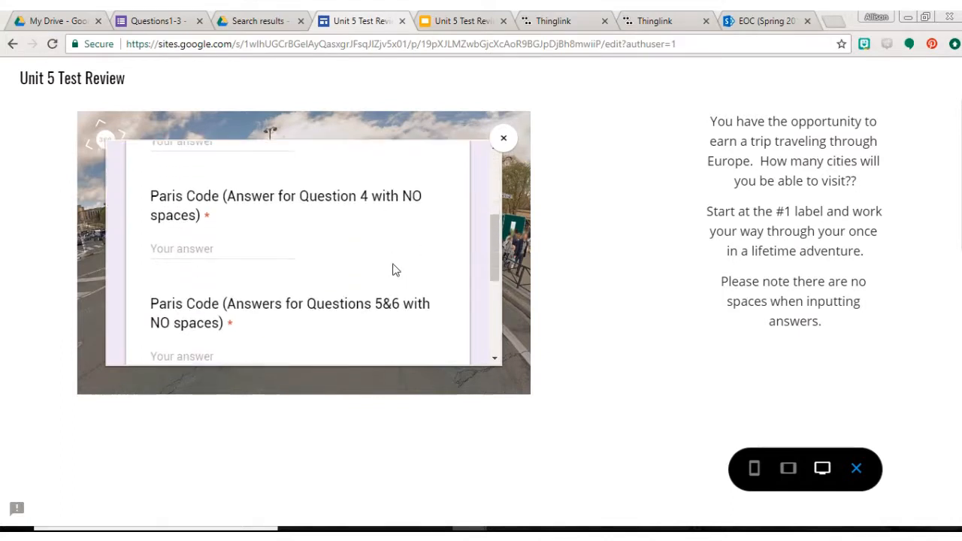
scroll(393, 271, down, 4)
scroll(394, 269, up, 5)
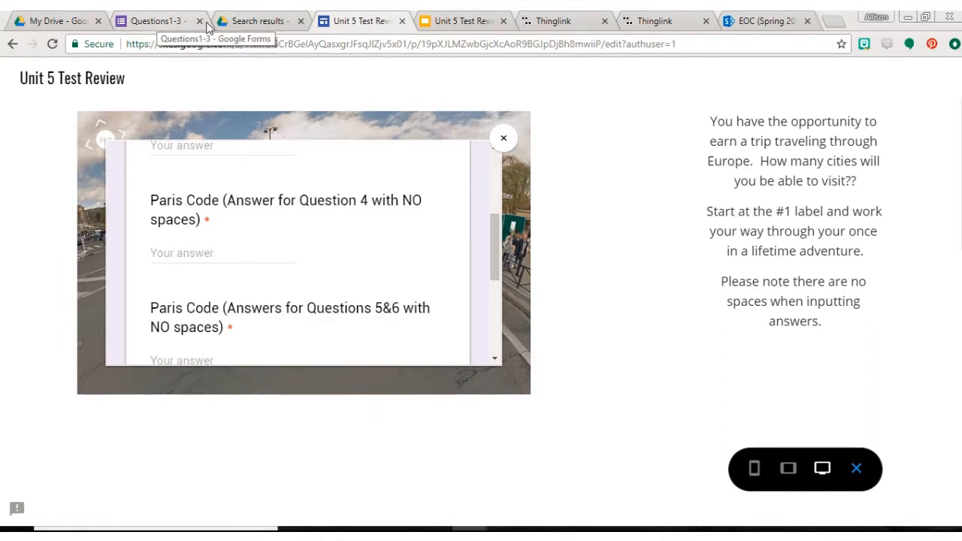
drag(490, 218, 493, 268)
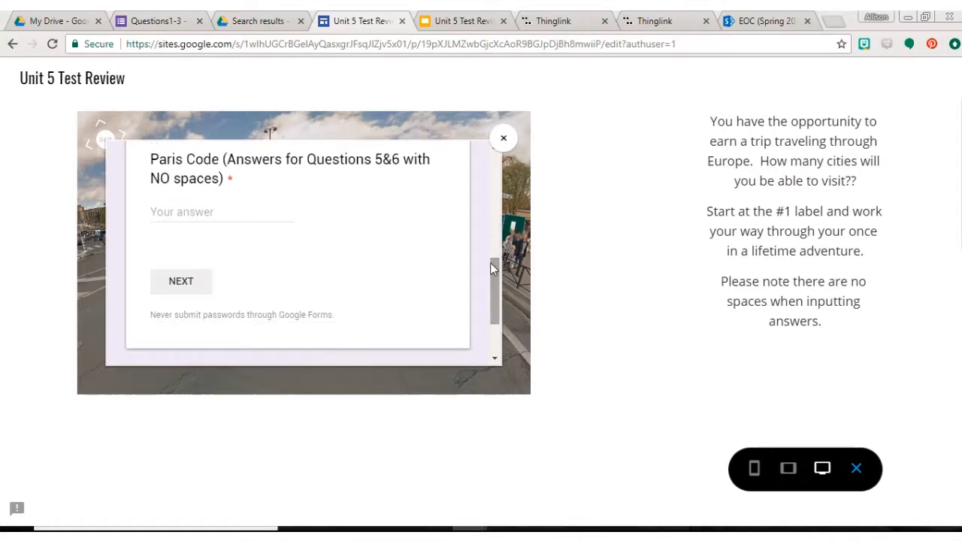
Close the Paris form, switch to Google Forms, and open the Questions 4-6 form for editing.
click(504, 137)
click(247, 22)
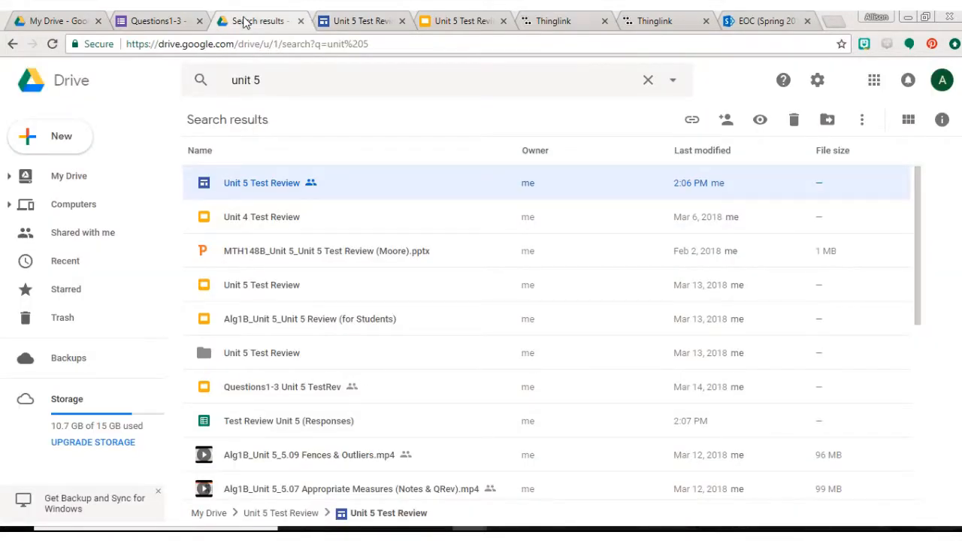
click(173, 24)
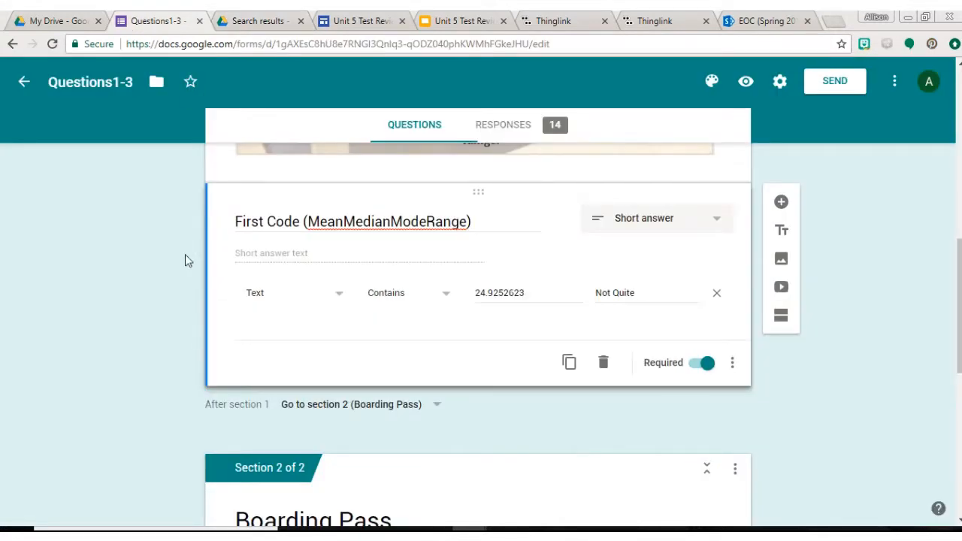
scroll(185, 254, up, 2)
click(24, 82)
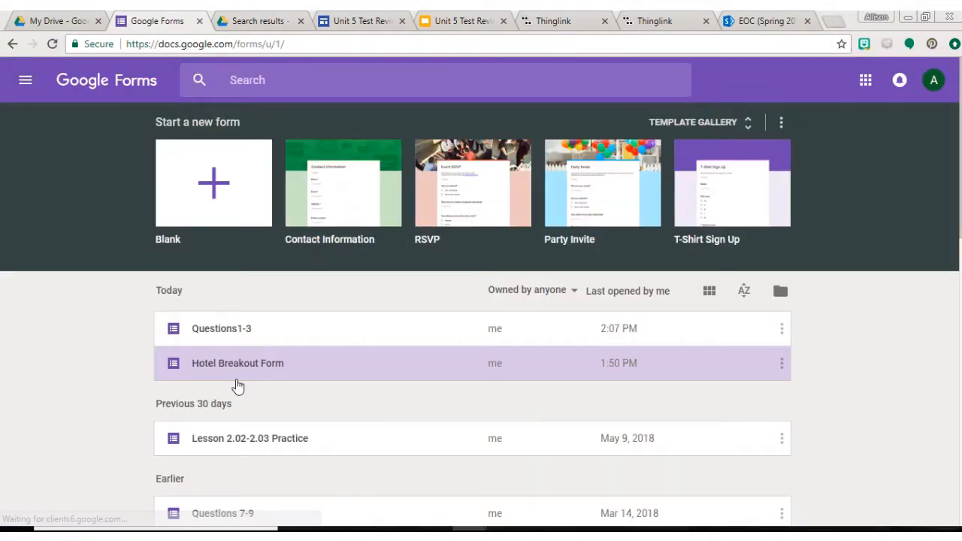
scroll(237, 385, down, 5)
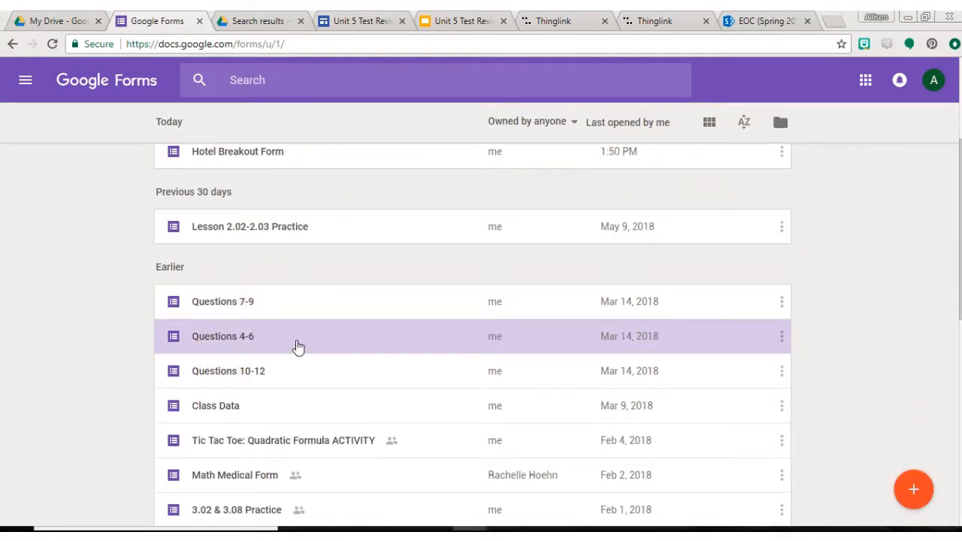
click(297, 344)
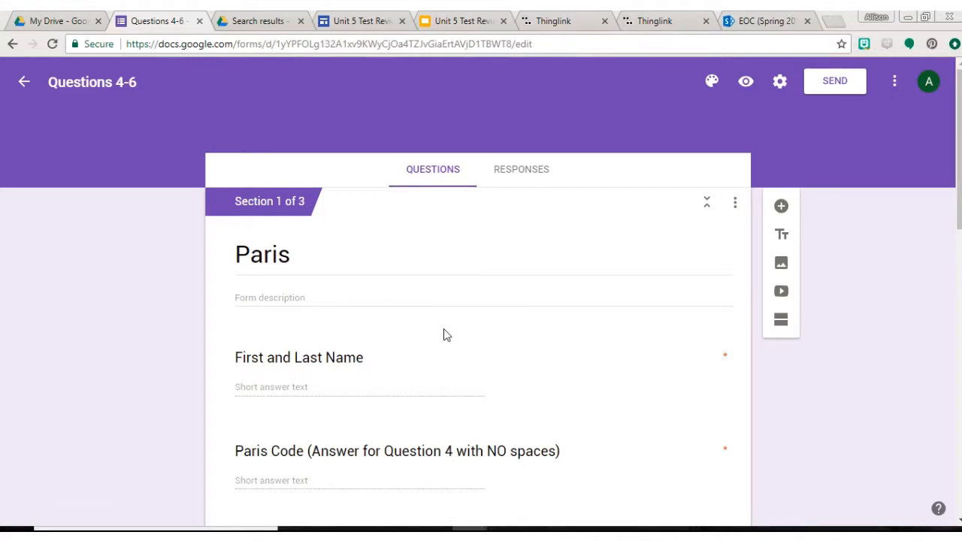
Examine the response validation of the Paris Code question for Question 4, including its option menu, required text and error message.
scroll(443, 333, down, 1)
scroll(444, 335, down, 2)
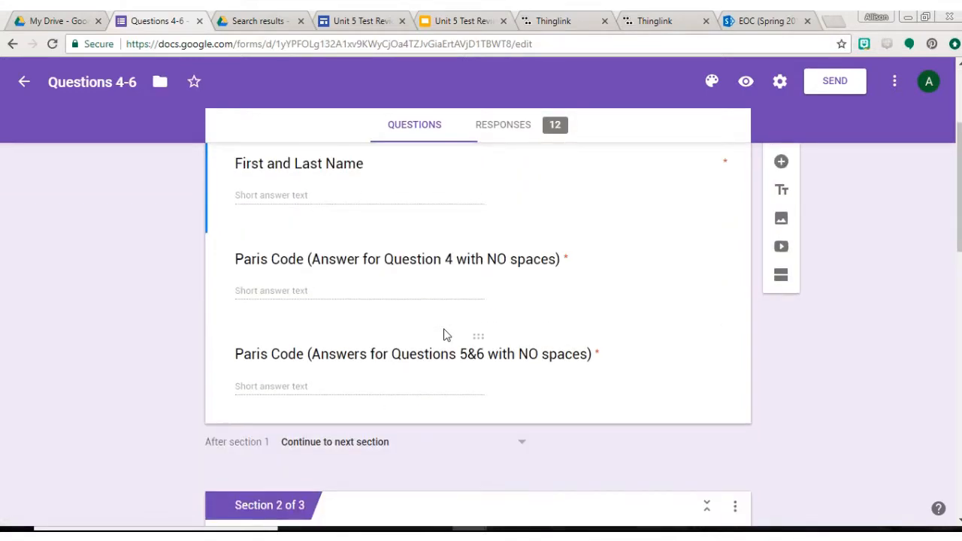
click(371, 194)
click(336, 359)
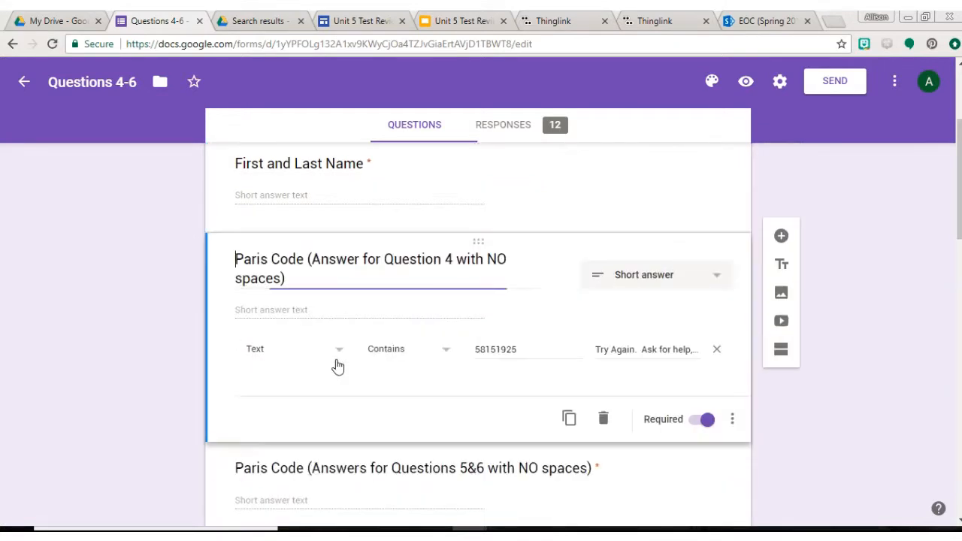
scroll(338, 366, down, 1)
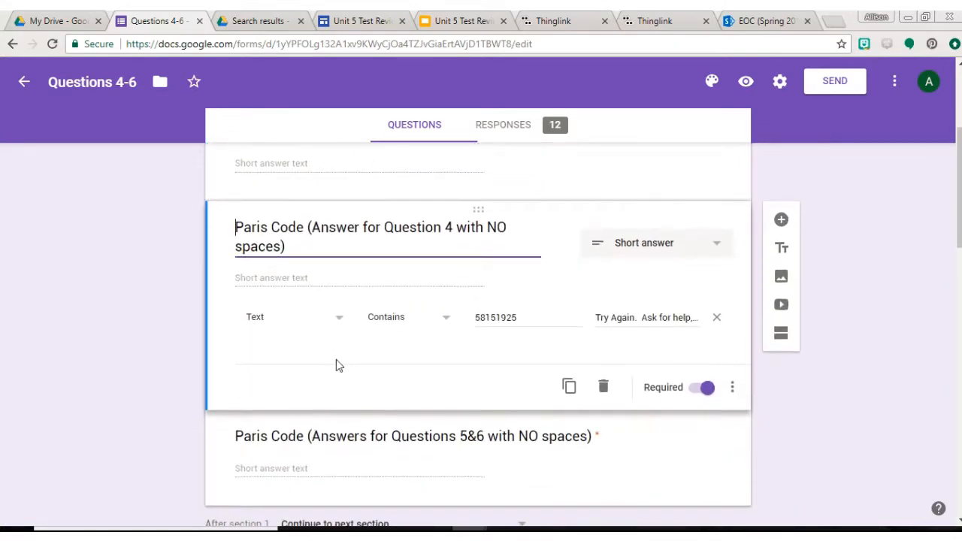
click(732, 357)
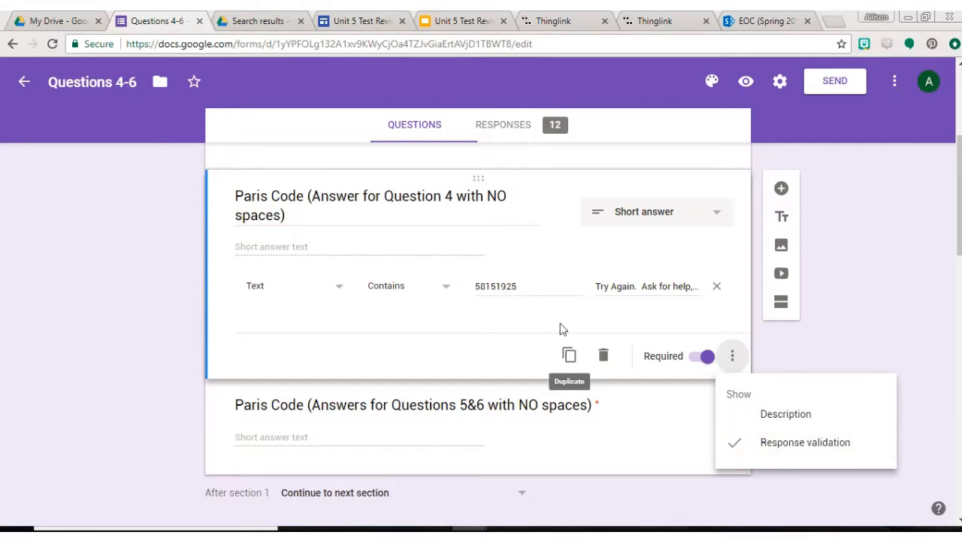
click(530, 286)
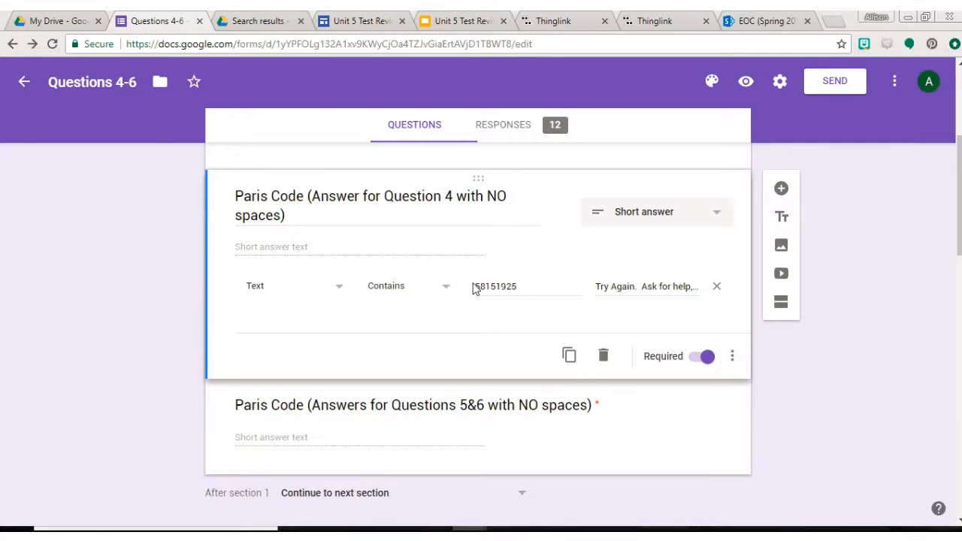
drag(525, 287, 474, 290)
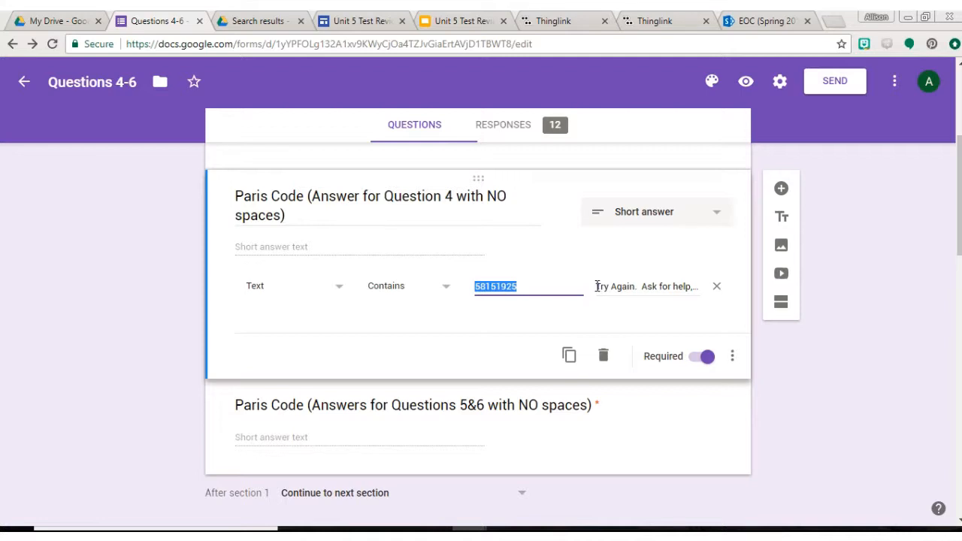
drag(597, 286, 577, 292)
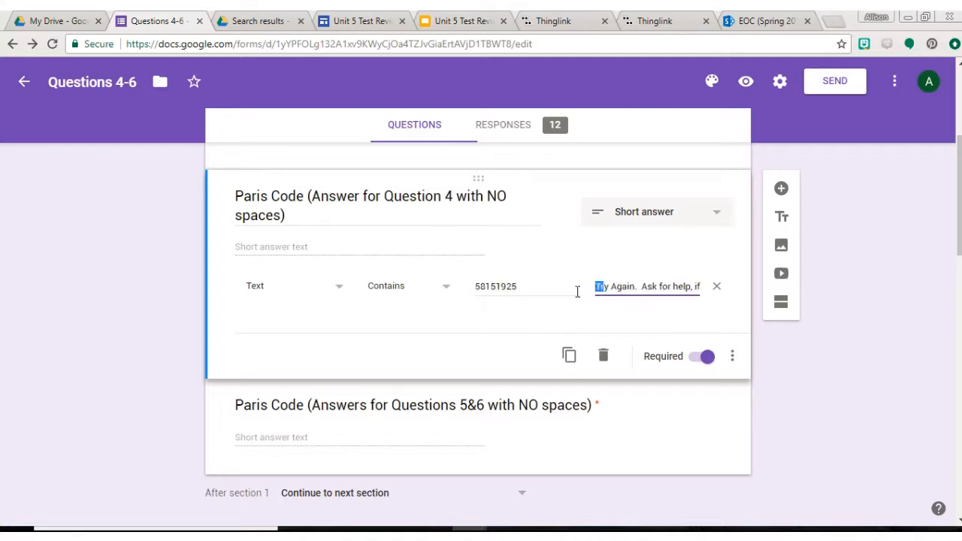
click(541, 287)
Review the Paris Code question for Questions 5&6 and the Train Ticket to Venice section with its boarding pass image.
scroll(541, 286, down, 3)
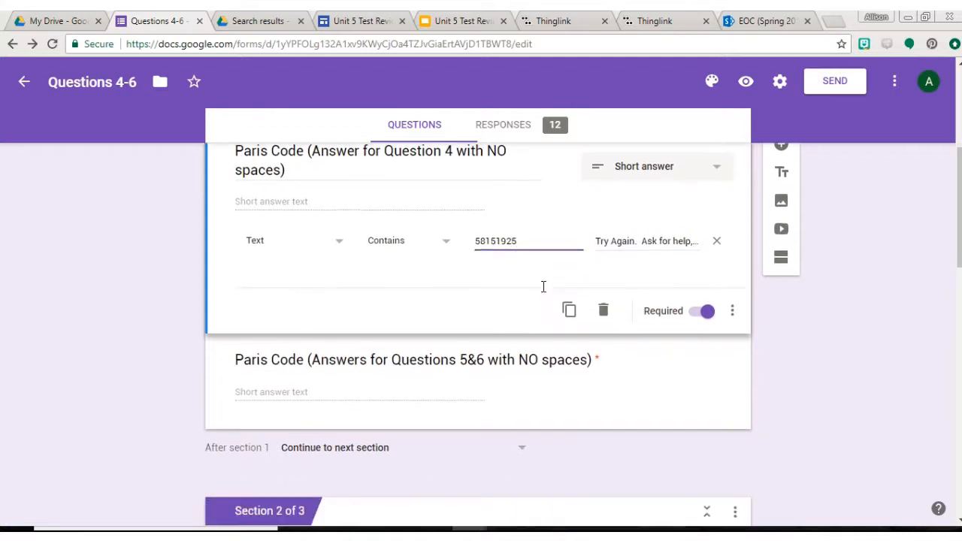
scroll(440, 331, down, 3)
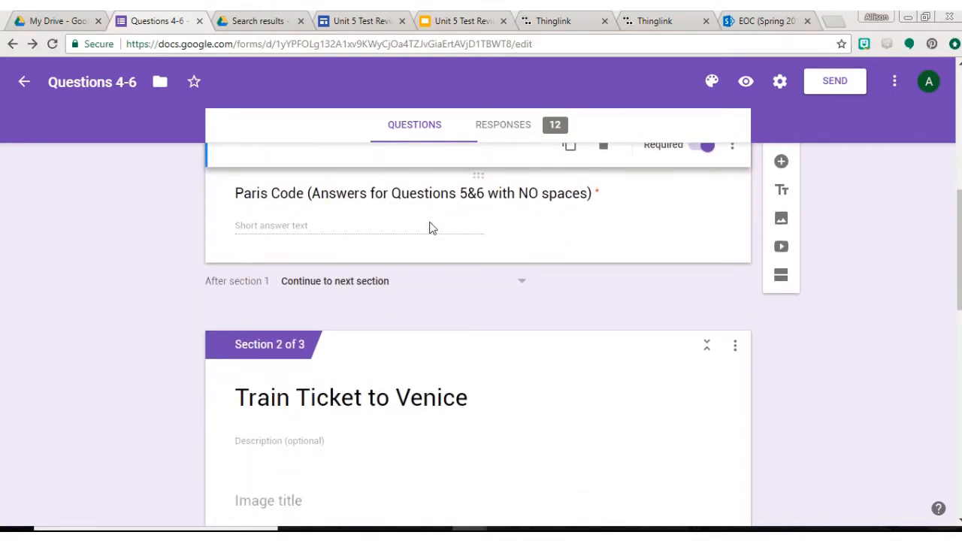
scroll(386, 305, down, 2)
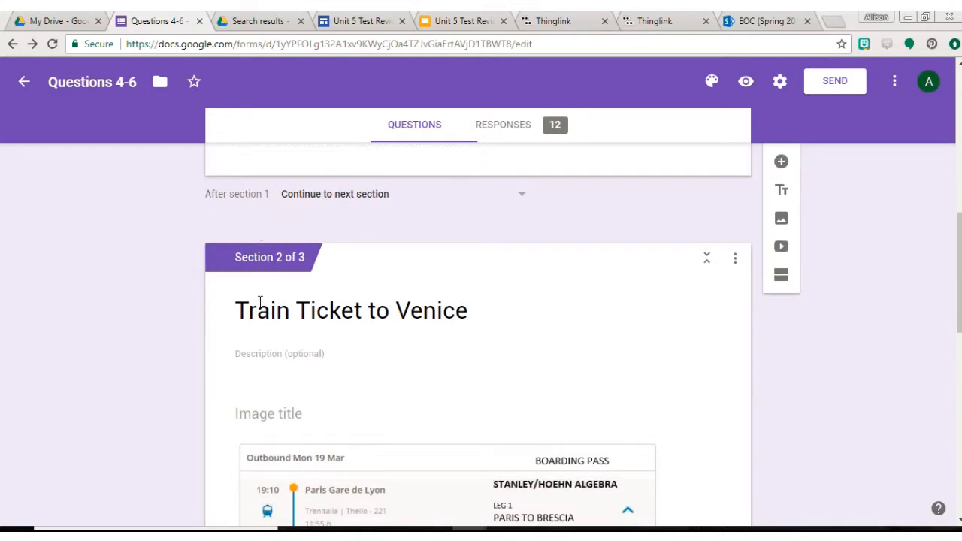
scroll(259, 305, down, 3)
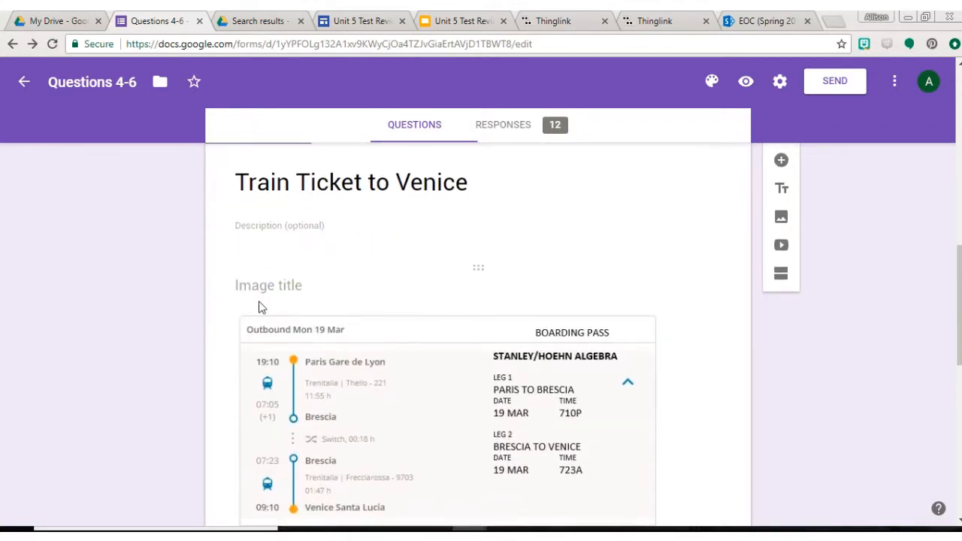
scroll(259, 307, down, 2)
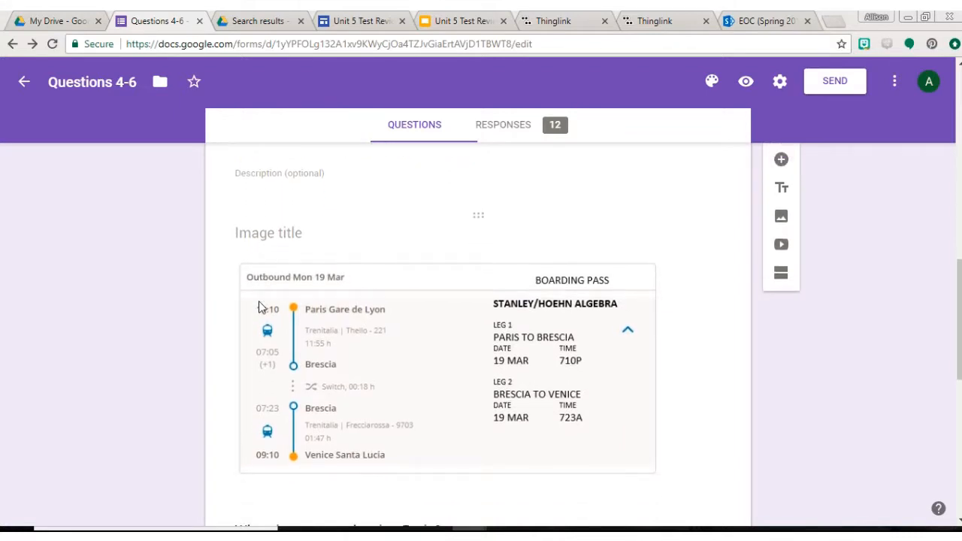
scroll(259, 302, down, 2)
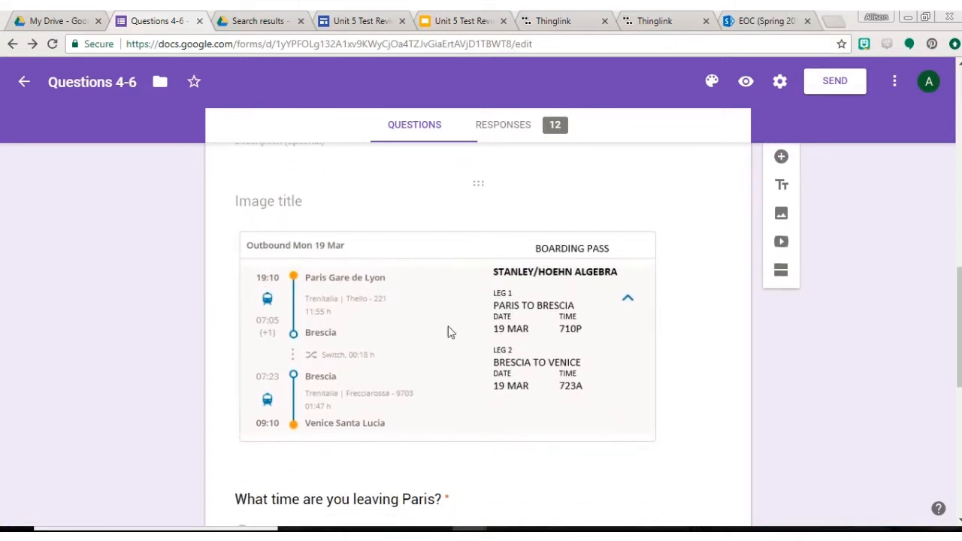
Select the boarding pass image and compare it with the answer choices of the question about the time of leaving Paris.
click(581, 333)
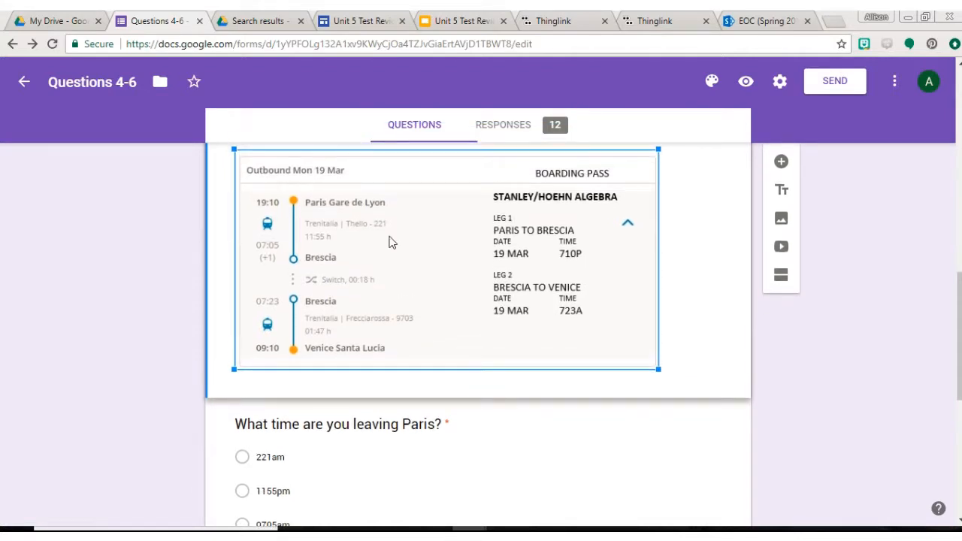
scroll(511, 264, down, 2)
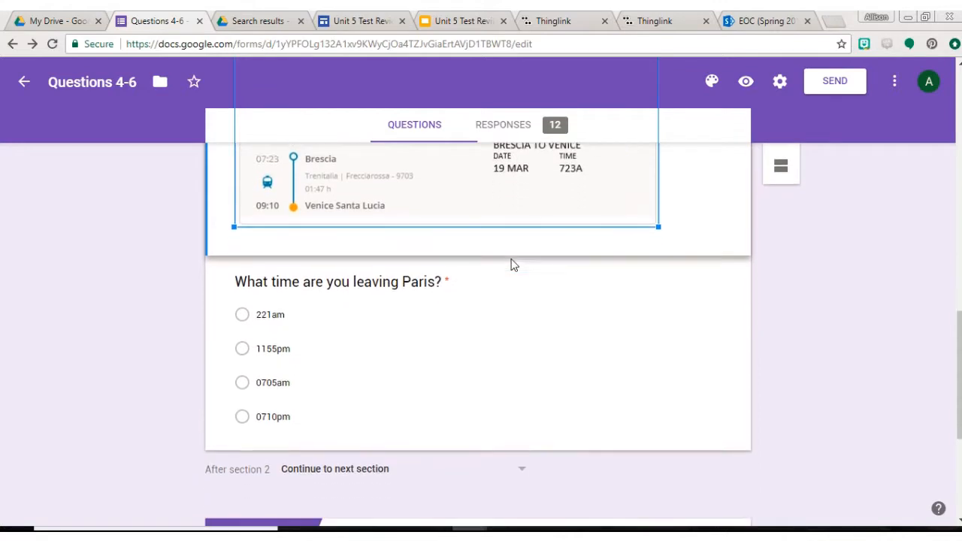
scroll(294, 300, up, 2)
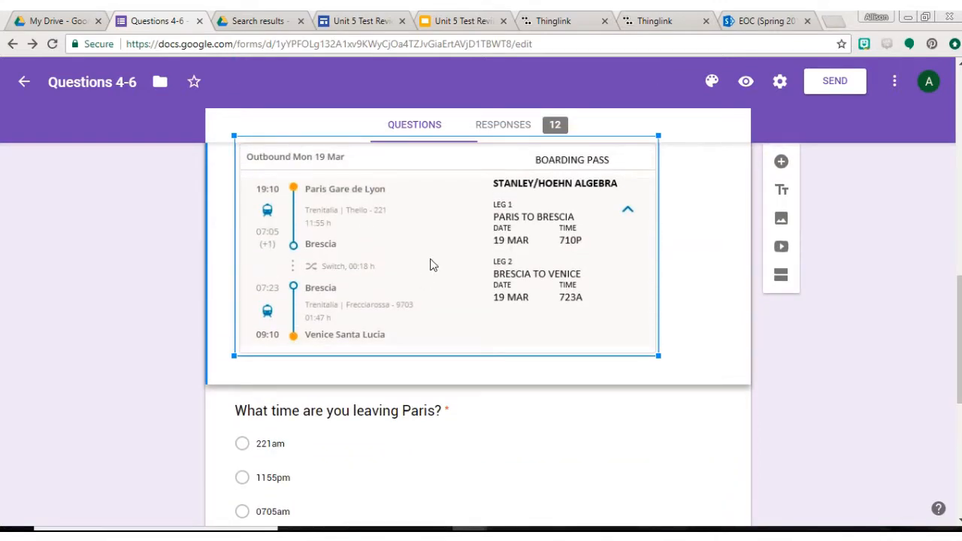
scroll(433, 265, up, 3)
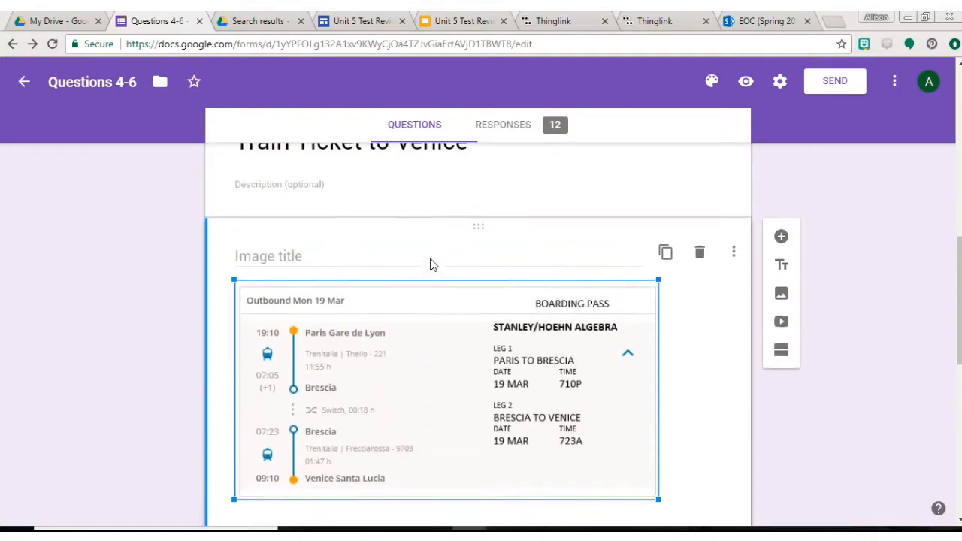
scroll(430, 259, up, 3)
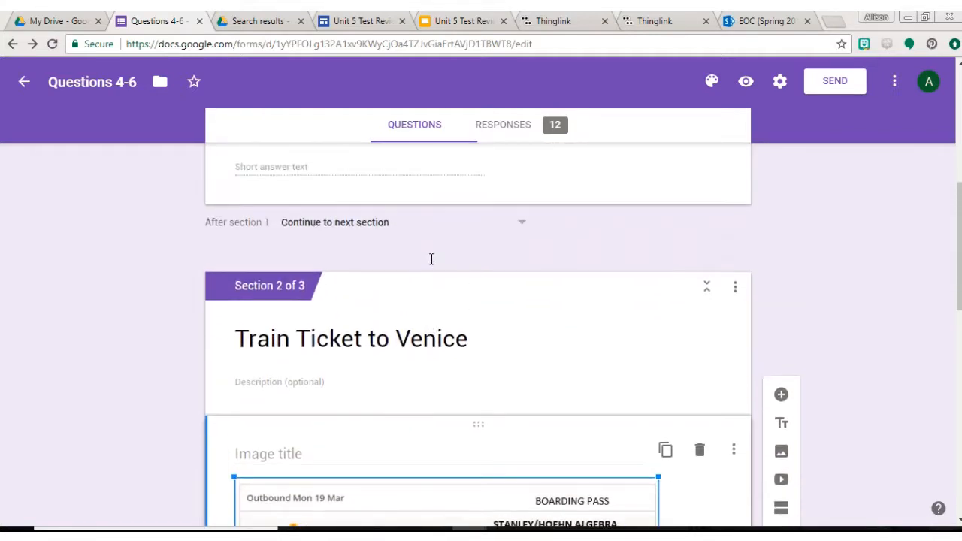
Switch to the Unit 5 Test Review site and return from the Paris scene to the Trip to Europe map.
click(363, 23)
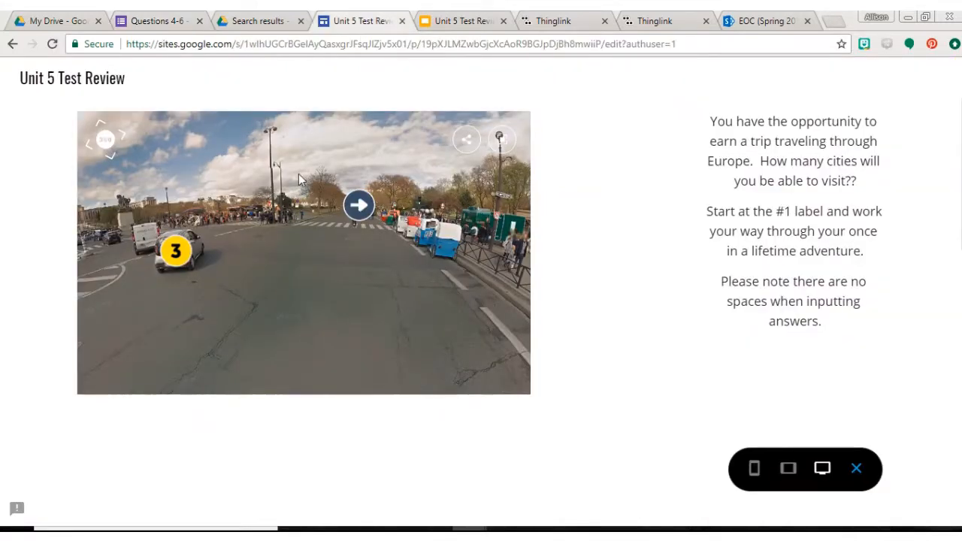
click(359, 206)
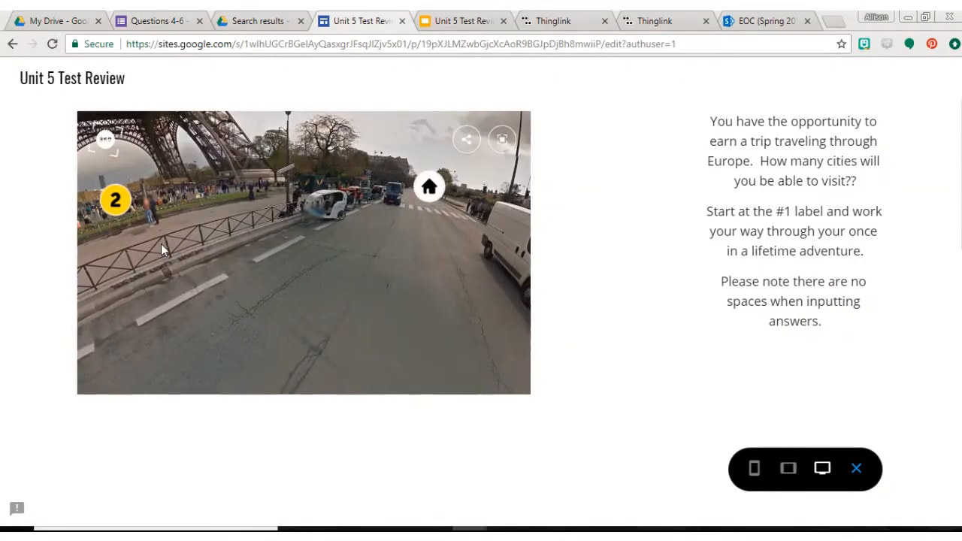
click(357, 194)
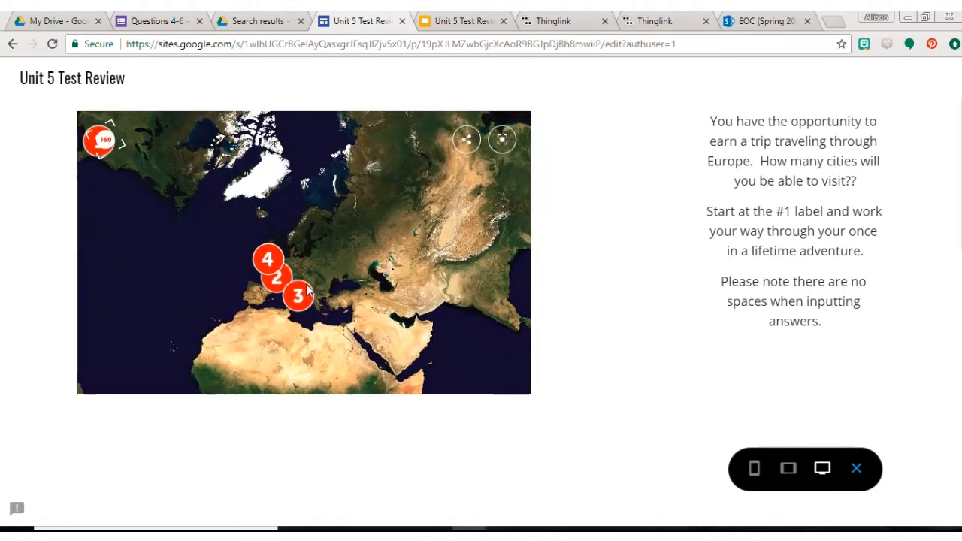
Open label 4 for London, UK on the map and look around the 360° scene's labels.
mouse_move(269, 258)
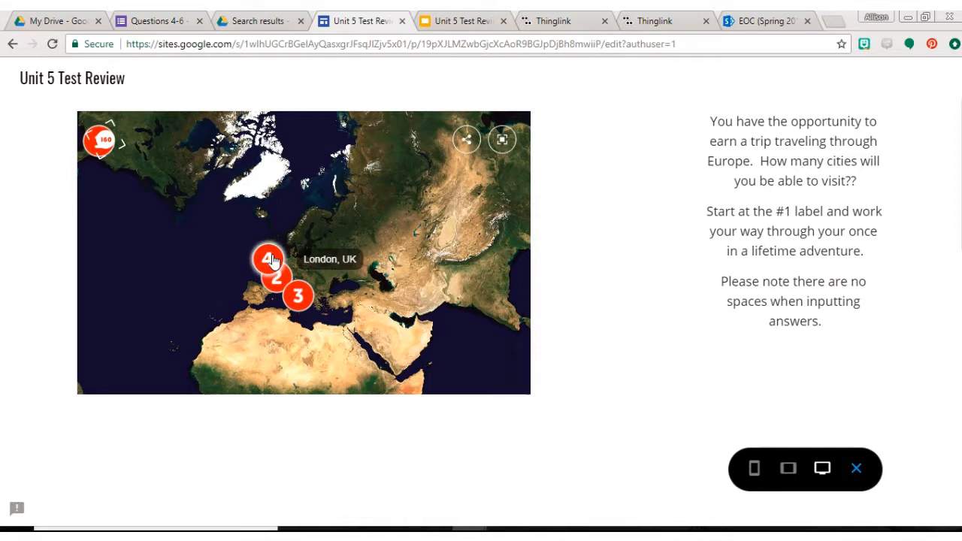
click(269, 259)
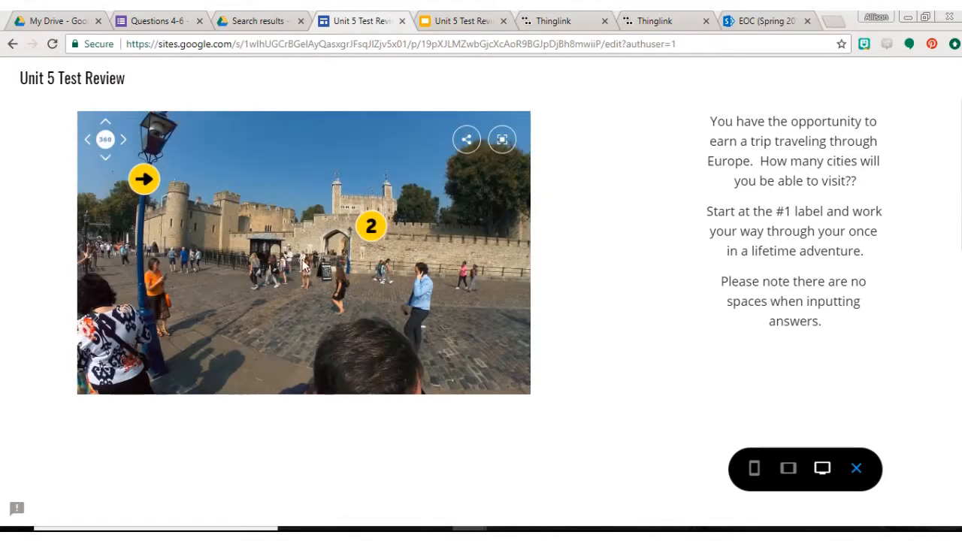
drag(361, 268, 385, 246)
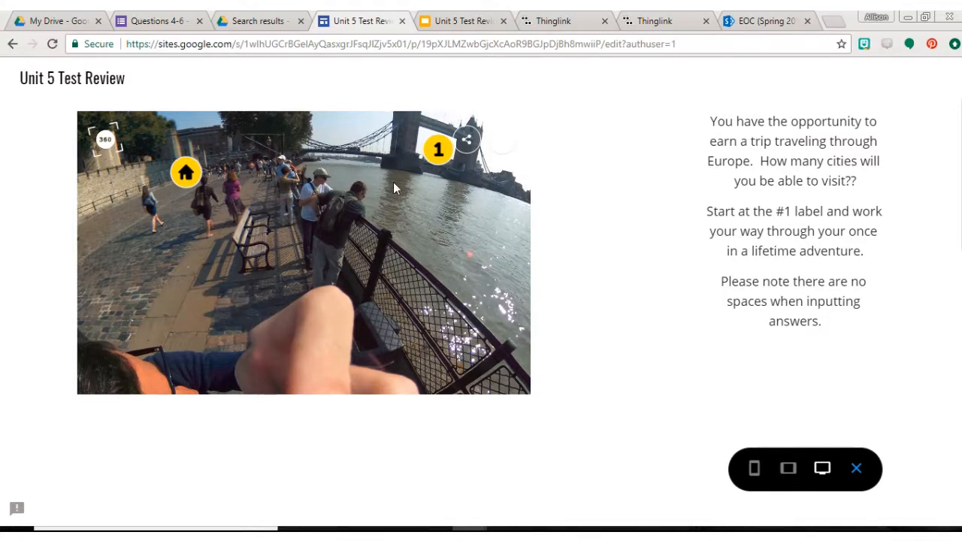
Switch to the Thinglink editor, look over the Trip to Europe map, and save and exit it.
mouse_move(557, 19)
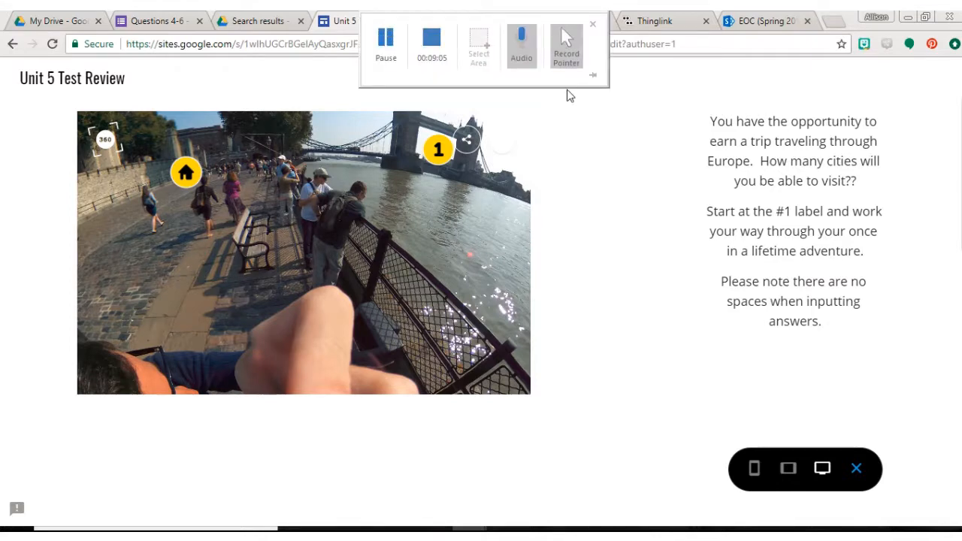
click(556, 21)
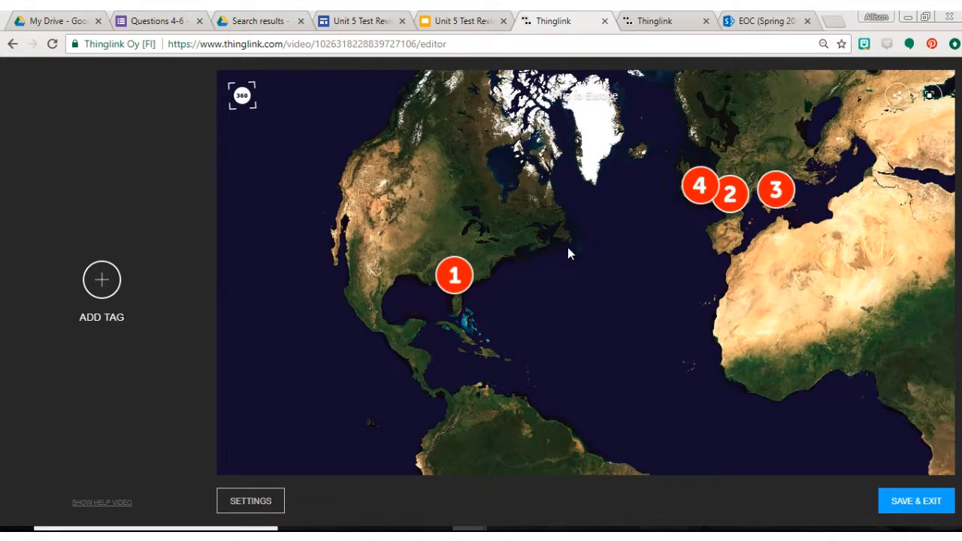
drag(569, 250, 543, 252)
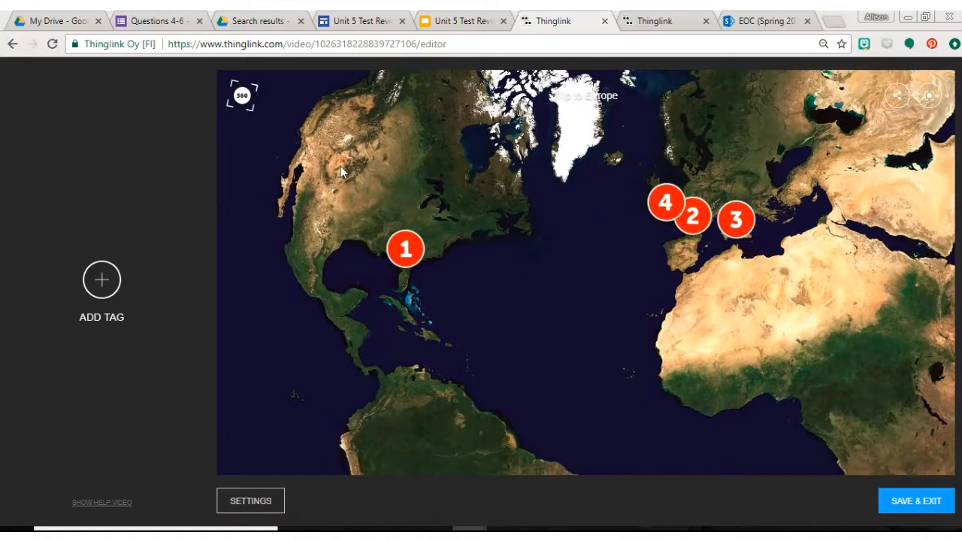
click(908, 506)
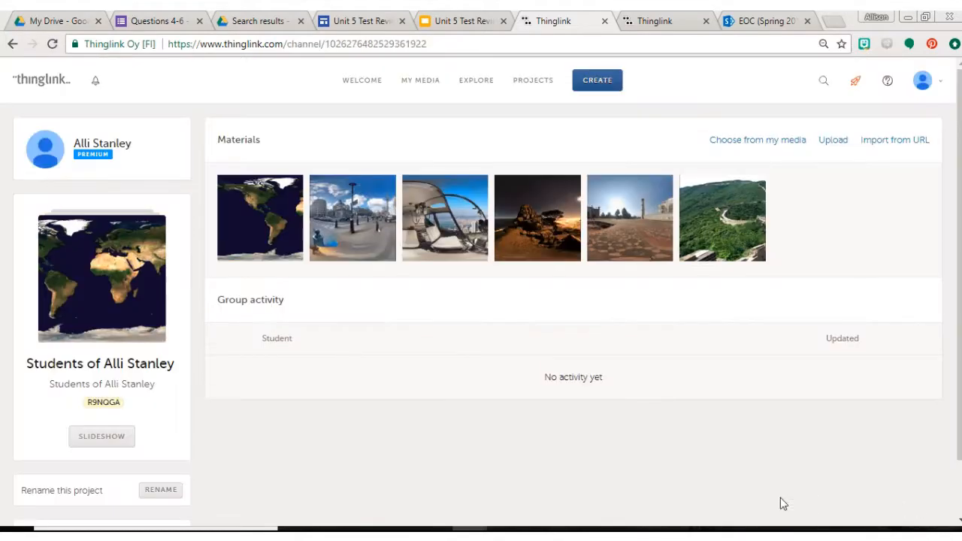
Open the account's Thinglink media library, browse the saved scenes, and filter the media to images only.
click(26, 83)
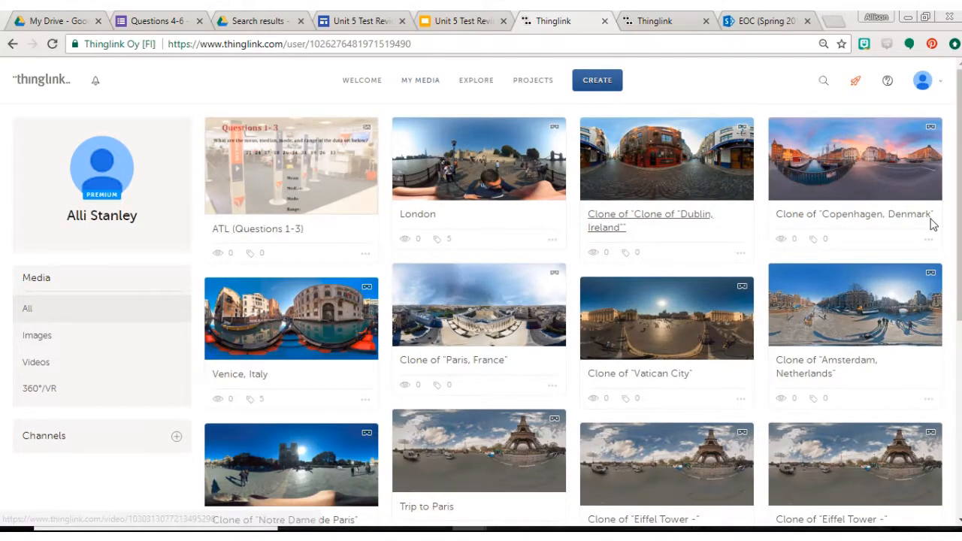
scroll(623, 449, down, 5)
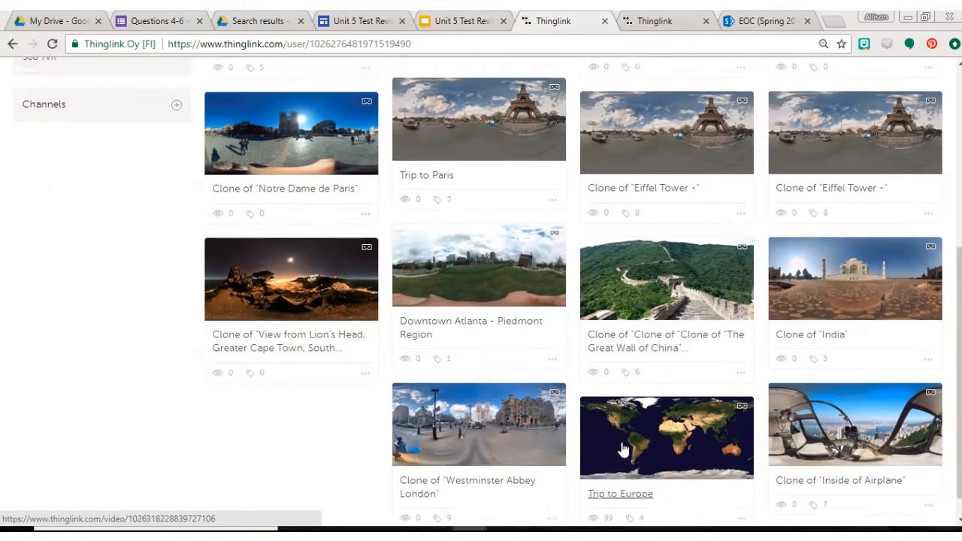
scroll(623, 448, up, 4)
scroll(622, 449, up, 1)
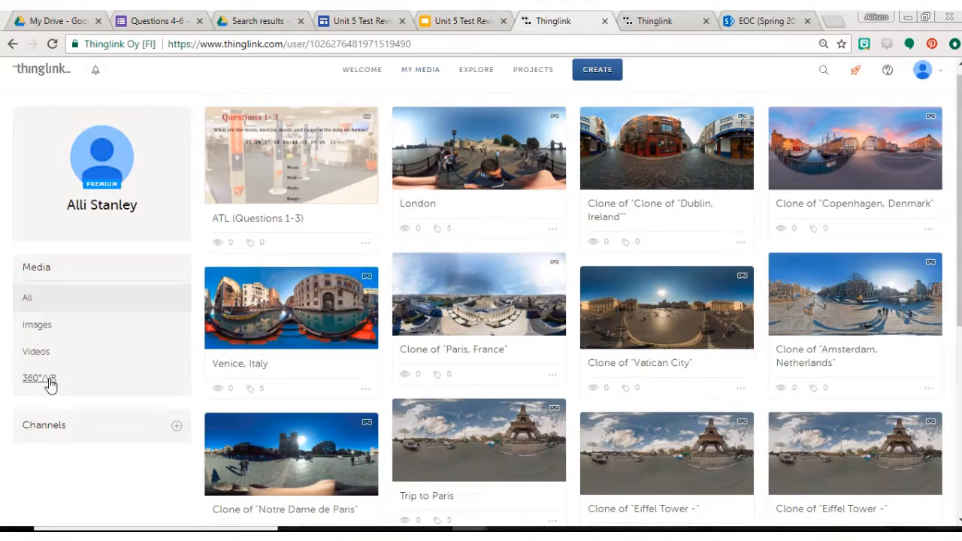
click(42, 336)
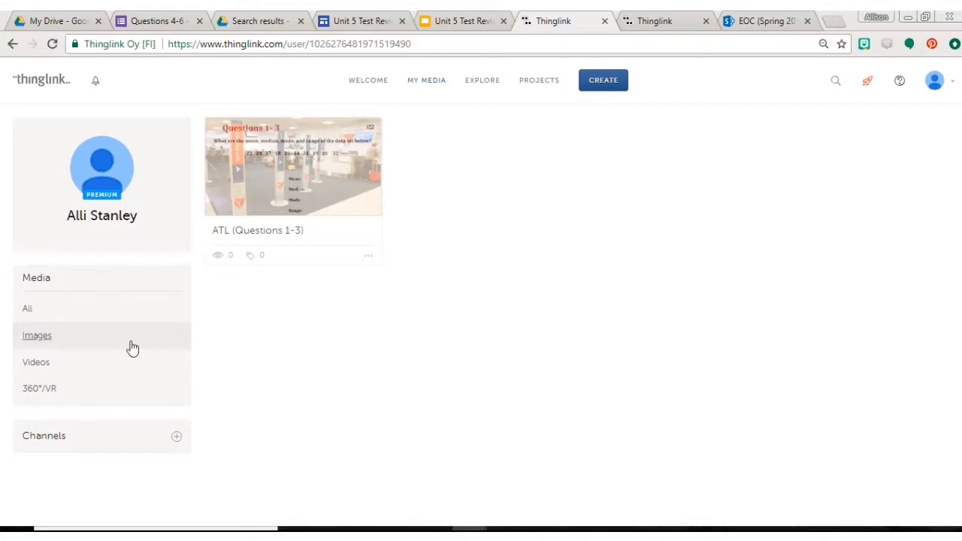
mouse_move(578, 18)
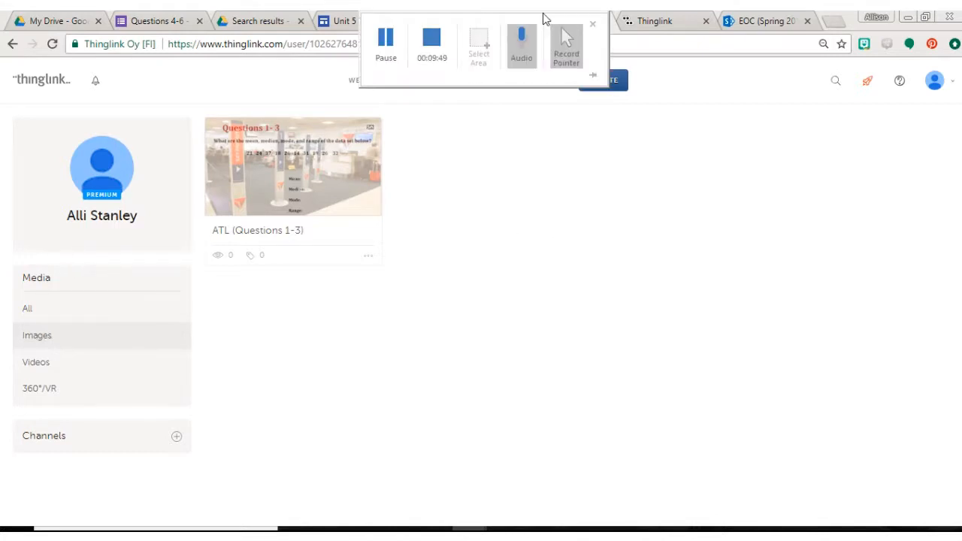